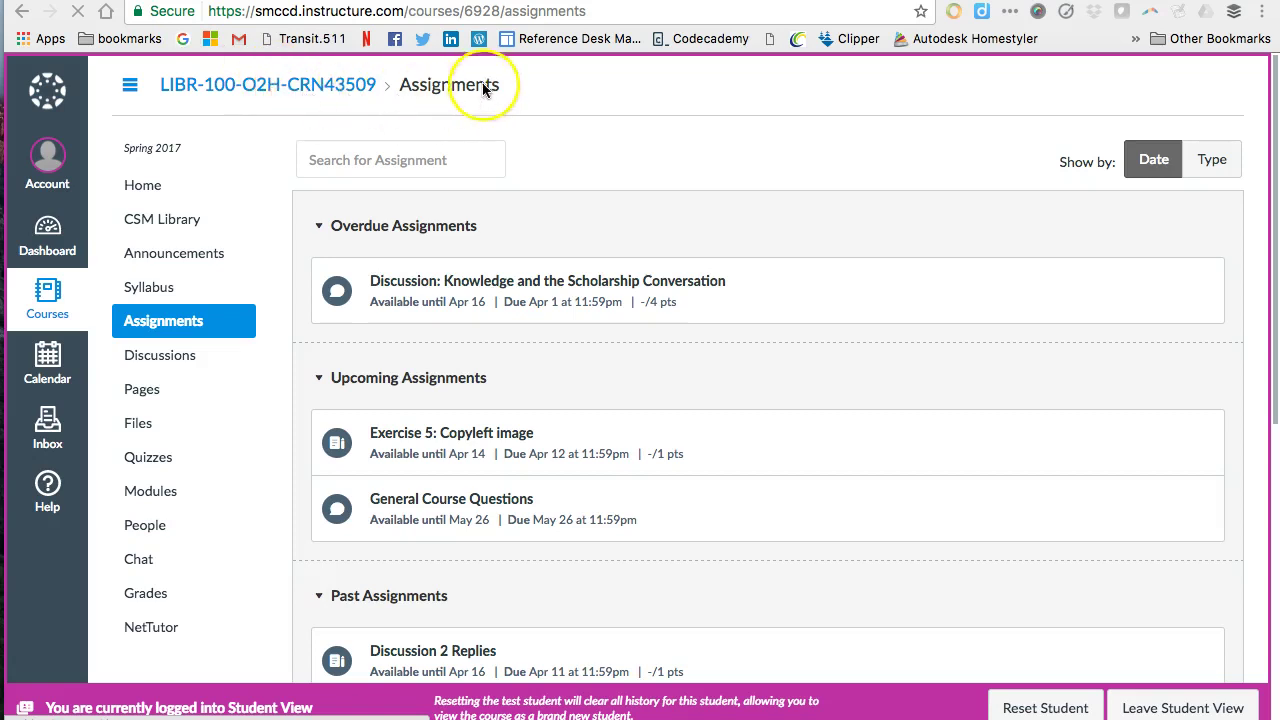
Open the 'Exercise 5: Copyleft image' assignment from Assignments
{"action": "left_click", "coordinate": [444, 438]}
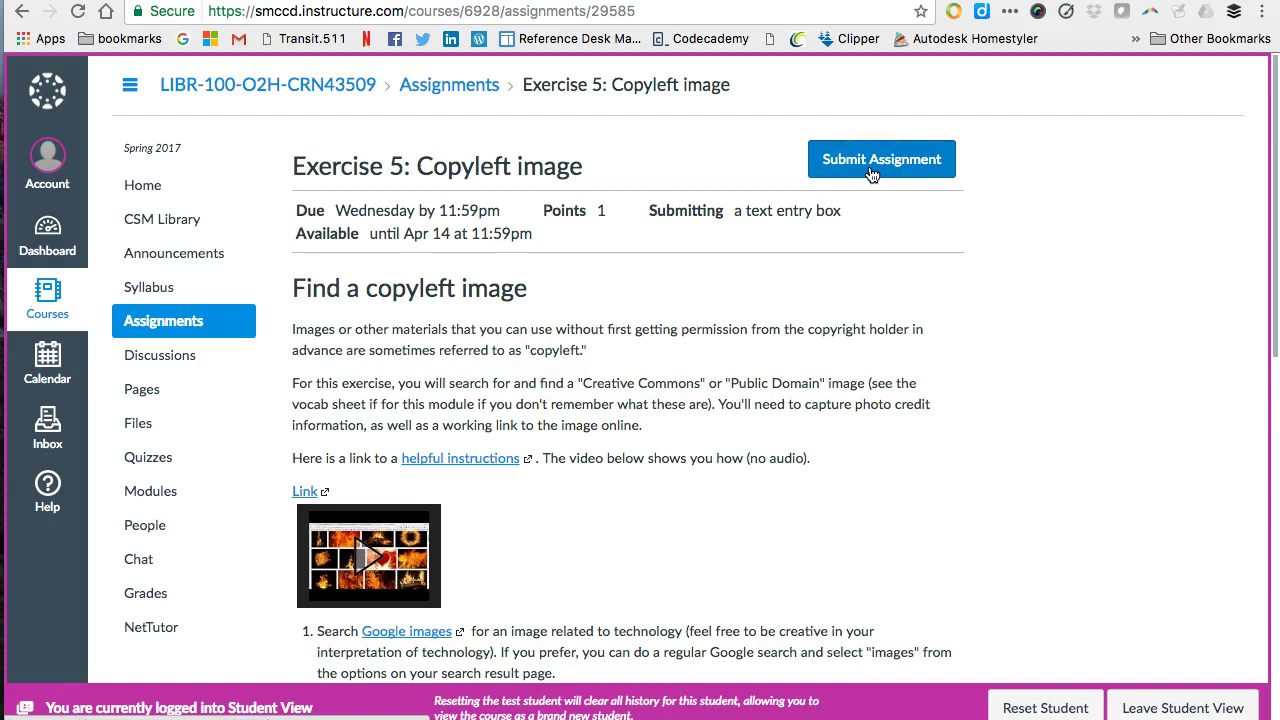
Start a text-entry submission and type 'Type in information.' into the editor
{"action": "left_click", "coordinate": [872, 168]}
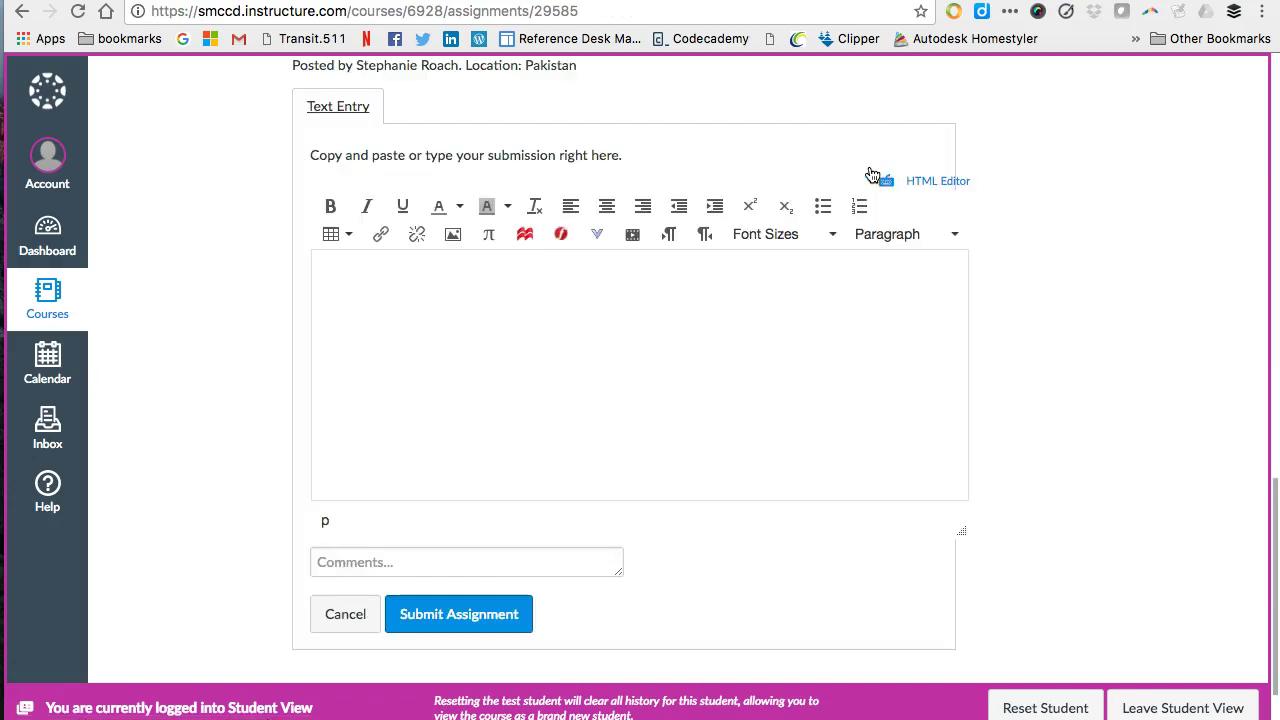
{"action": "scroll", "coordinate": [872, 175], "scroll_direction": "up", "scroll_amount": 1}
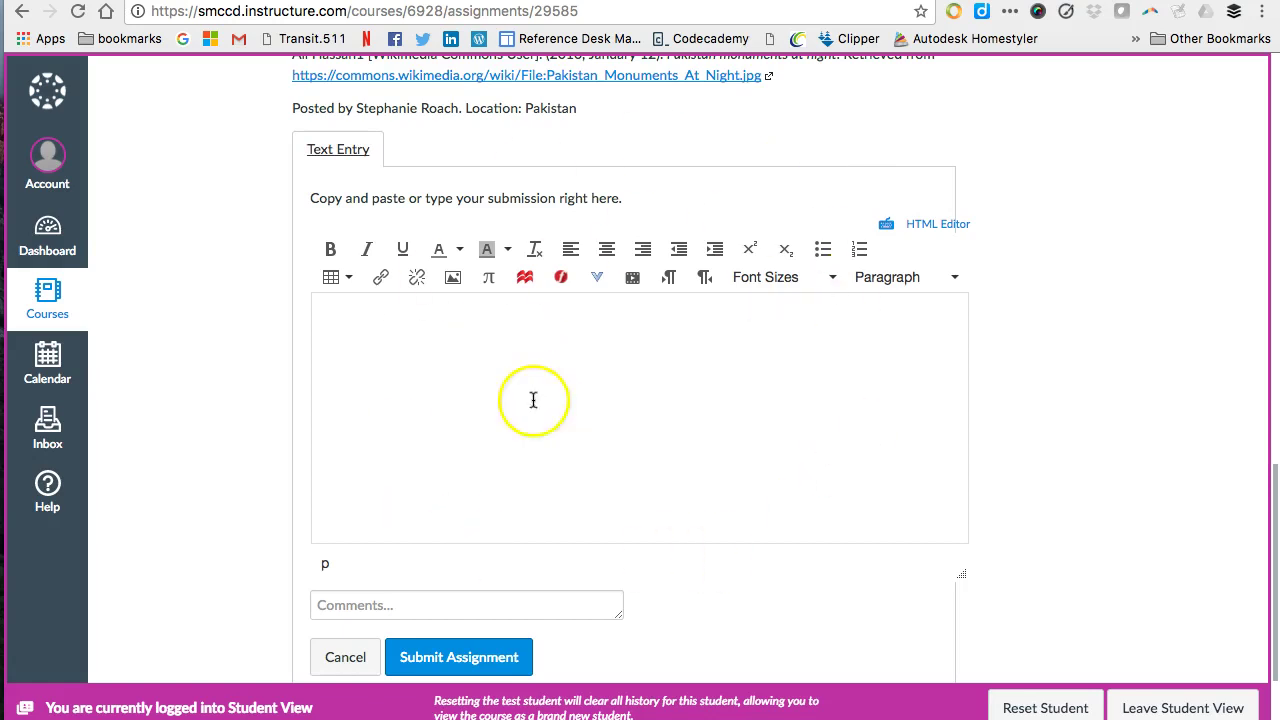
{"action": "scroll", "coordinate": [455, 368], "scroll_direction": "up", "scroll_amount": 5}
{"action": "scroll", "coordinate": [455, 368], "scroll_direction": "up", "scroll_amount": 18}
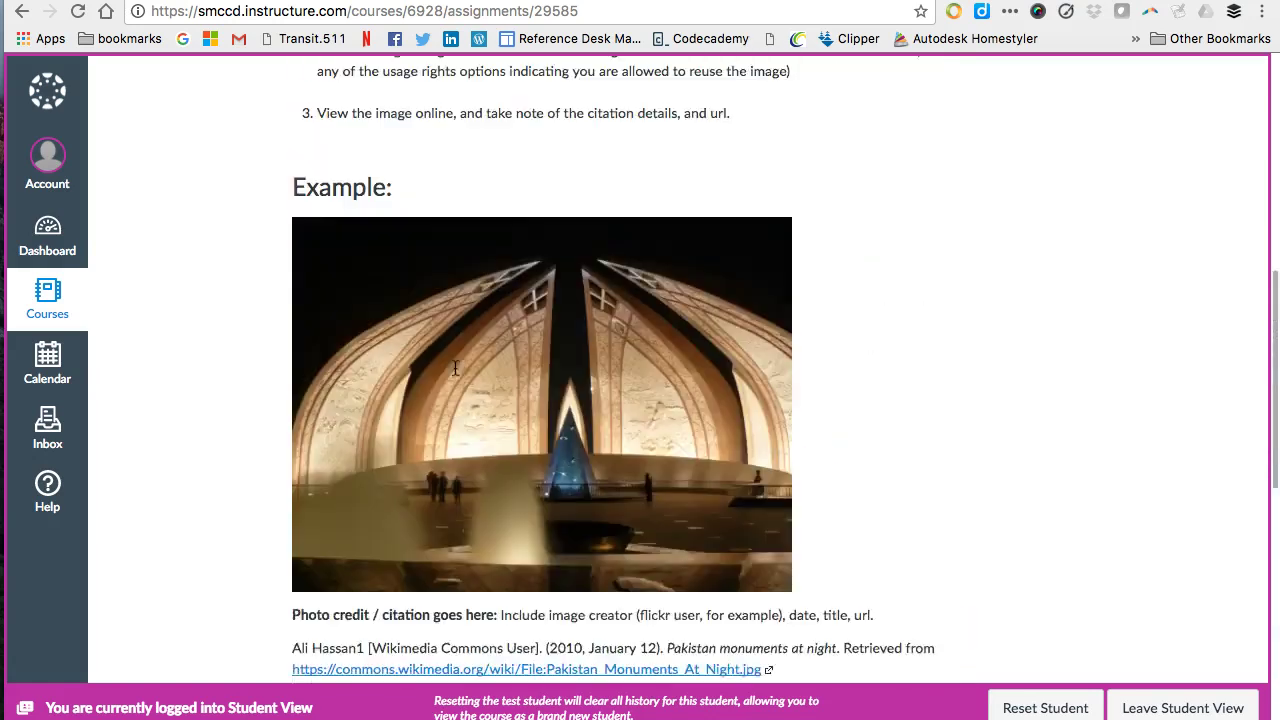
{"action": "scroll", "coordinate": [455, 368], "scroll_direction": "down", "scroll_amount": 6}
{"action": "scroll", "coordinate": [455, 368], "scroll_direction": "down", "scroll_amount": 18}
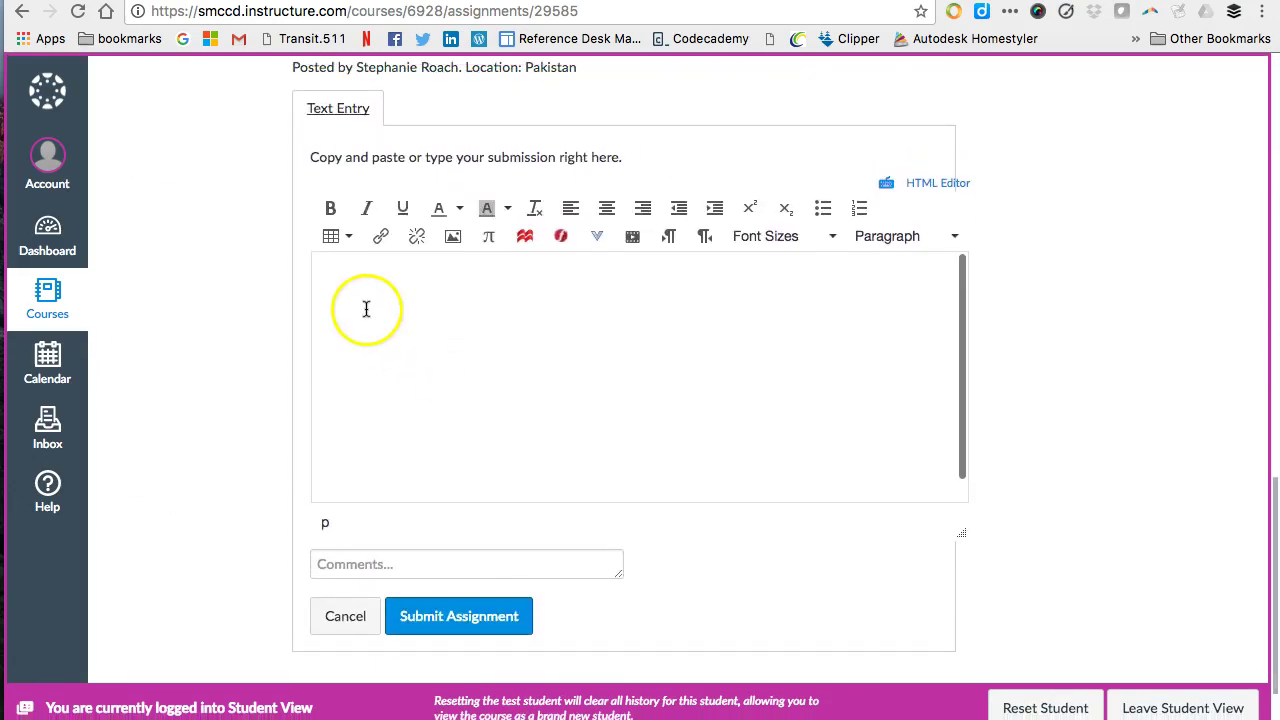
{"action": "left_click", "coordinate": [366, 308]}
{"action": "type", "text": "T"}
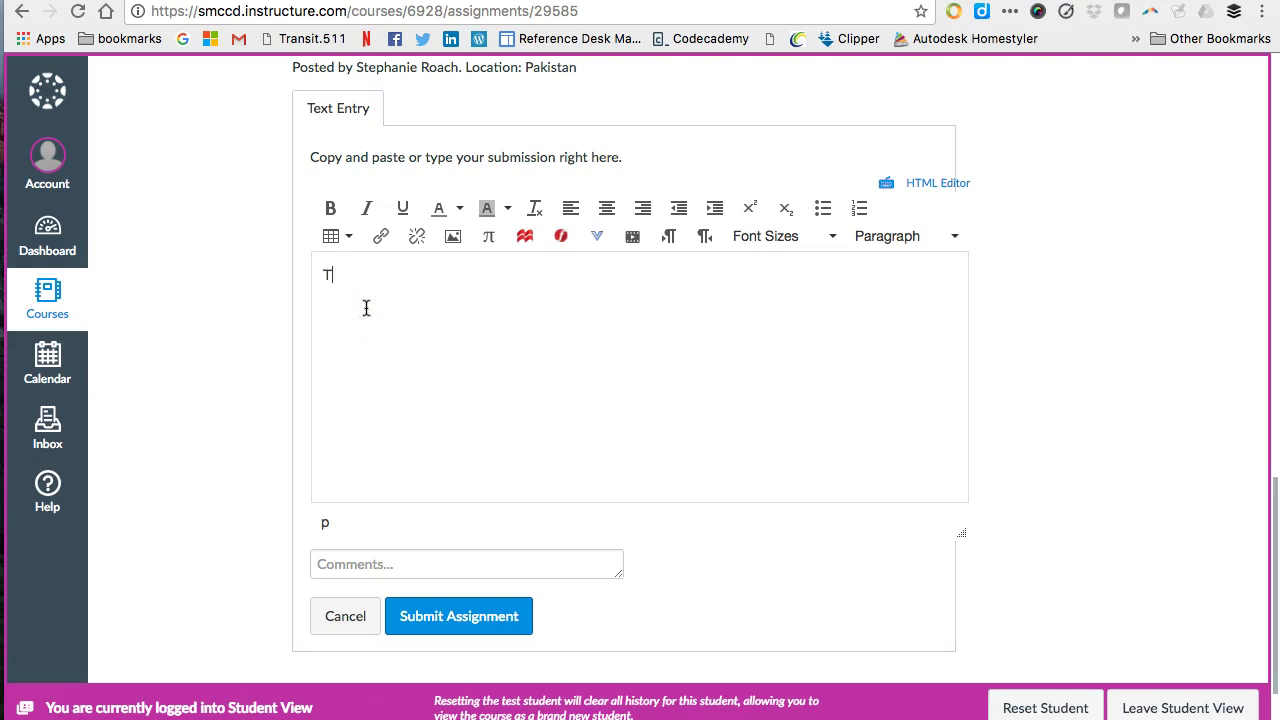
{"action": "type", "text": "ype in information."}
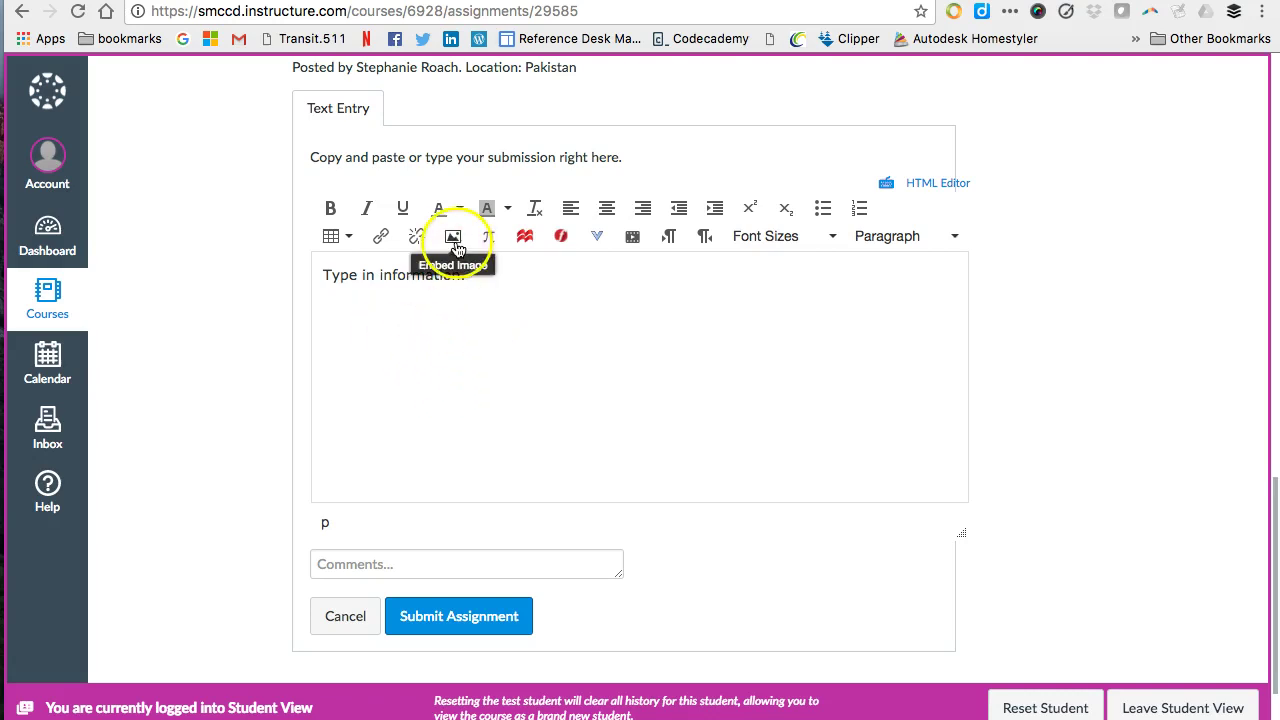
Add a new line below the text and bring up the Insert / Edit Image dialog
{"action": "key", "text": "Return"}
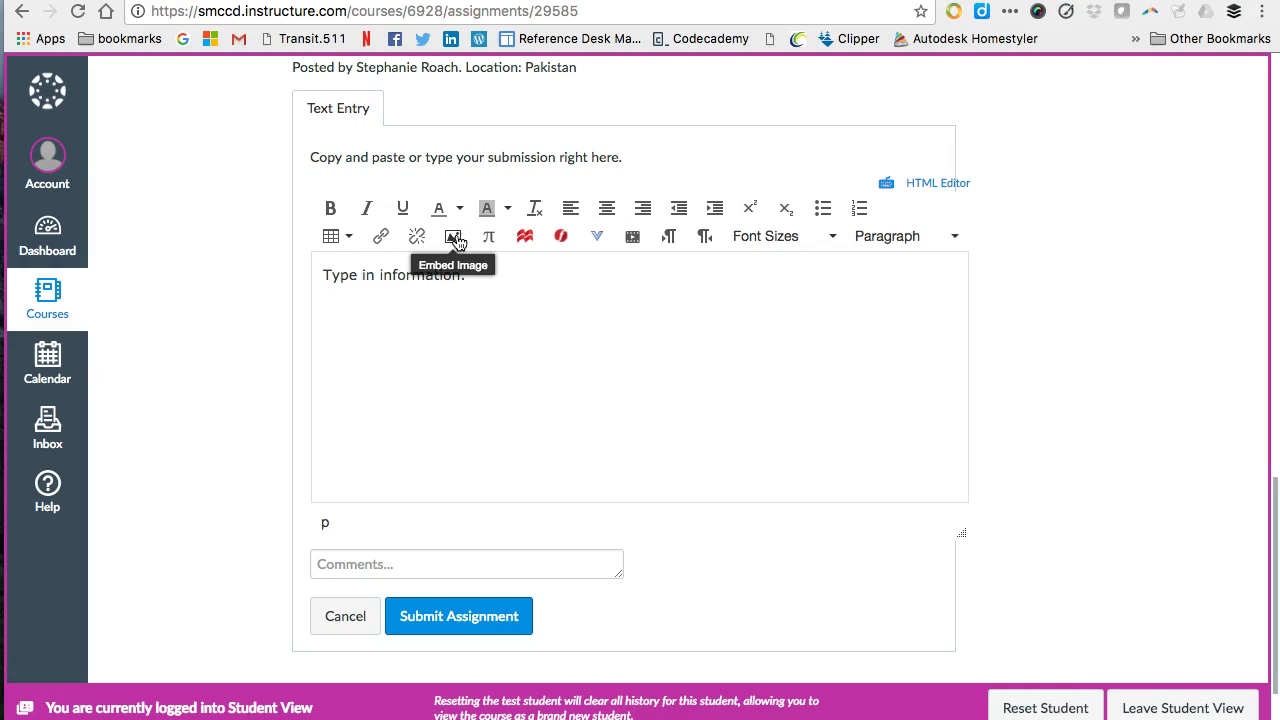
{"action": "left_click", "coordinate": [453, 240]}
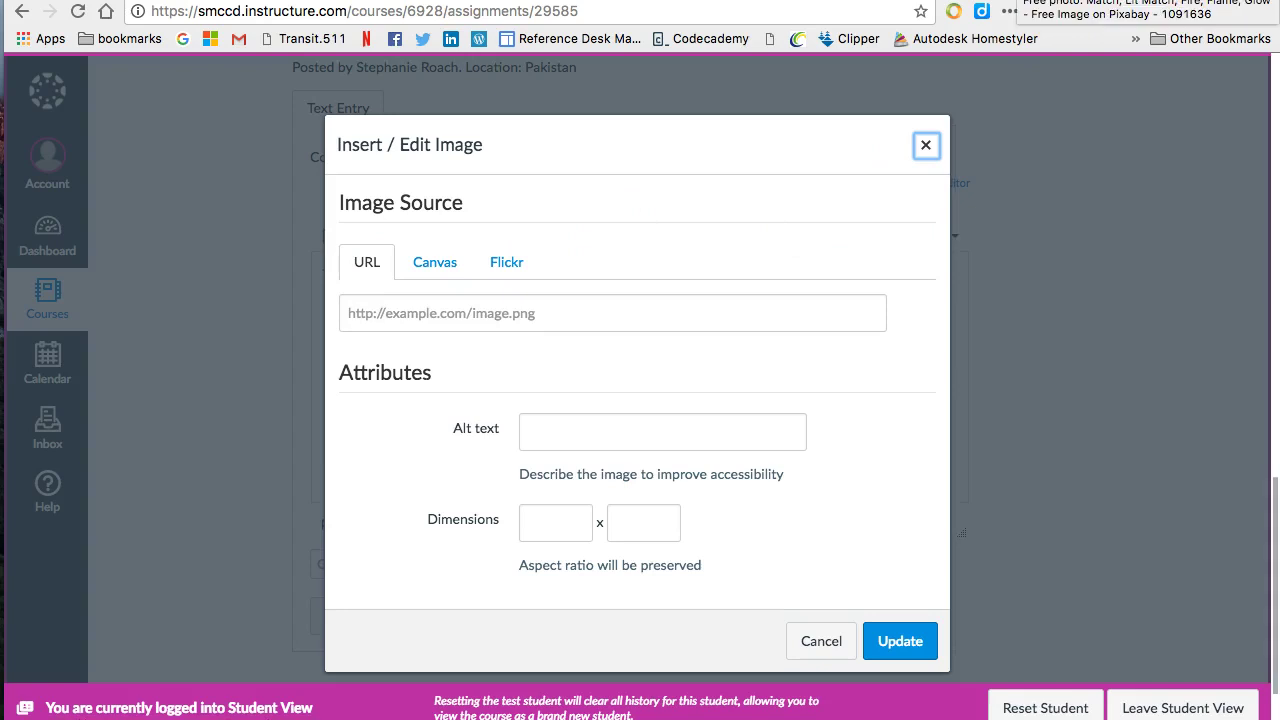
Copy the image address of the CC0 burning-match photo on Pixabay, then return to Canvas
{"action": "left_click", "coordinate": [1040, 0]}
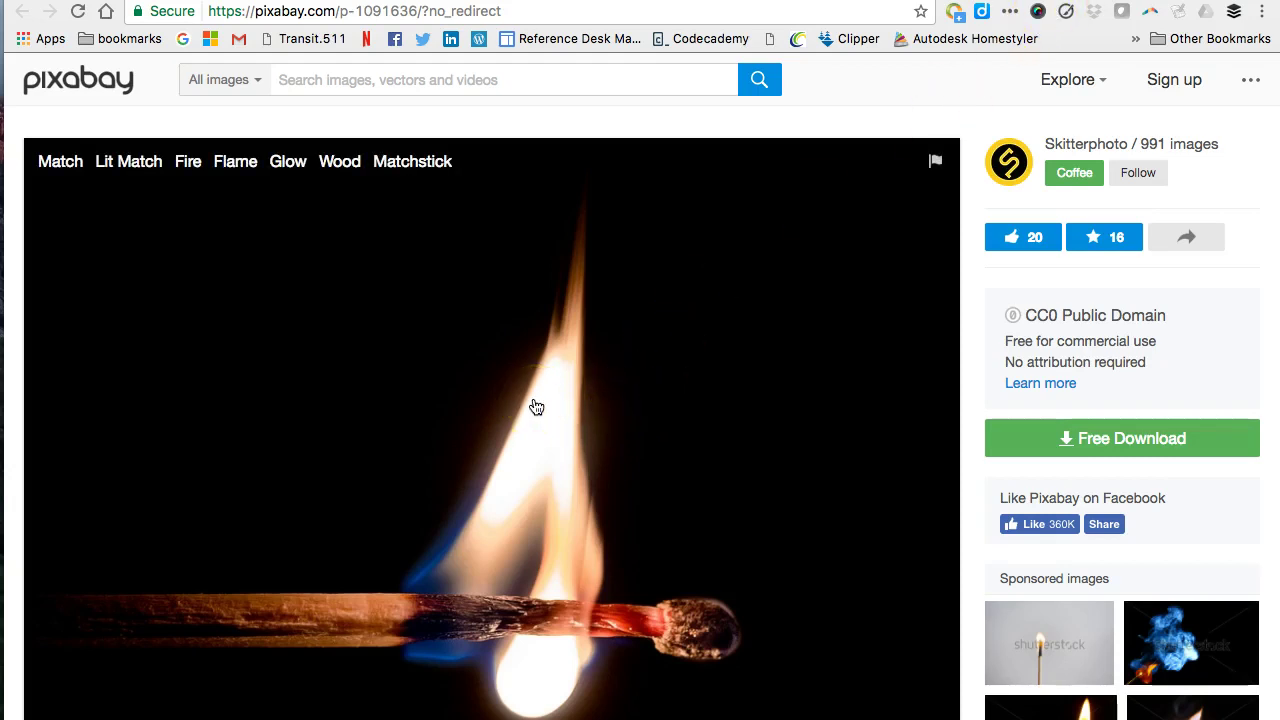
{"action": "right_click", "coordinate": [522, 348]}
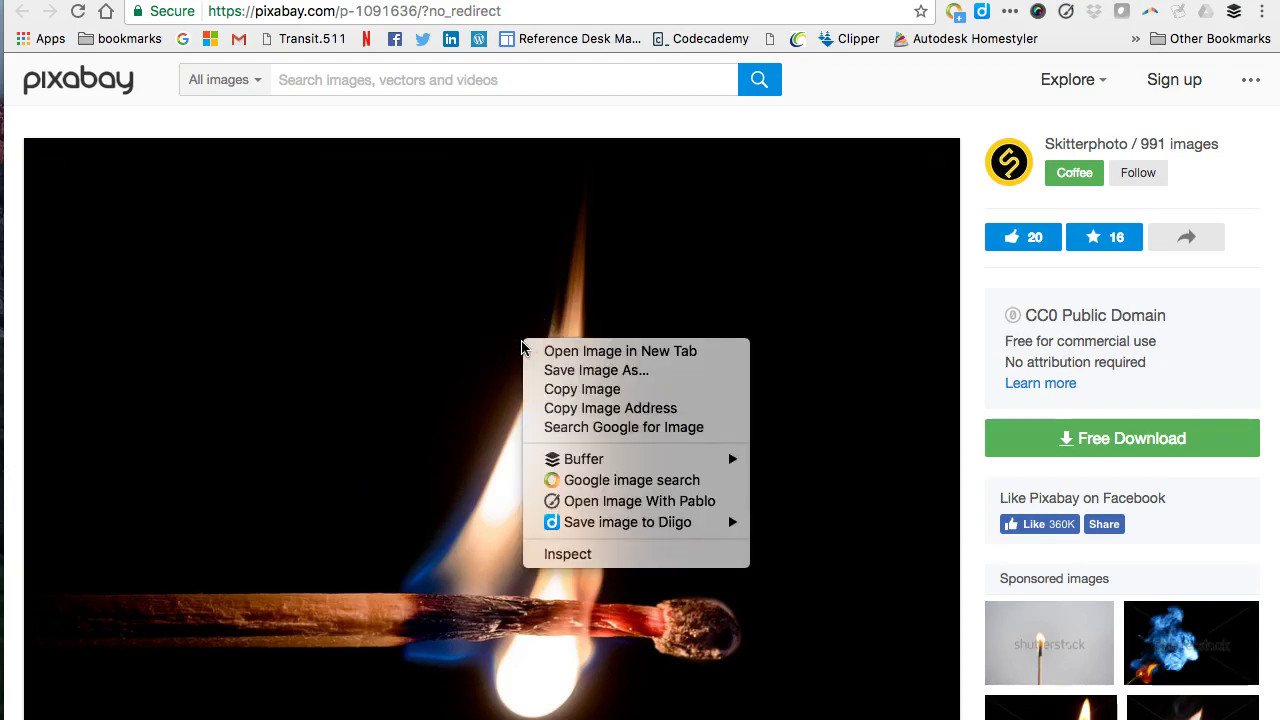
{"action": "left_click", "coordinate": [585, 408]}
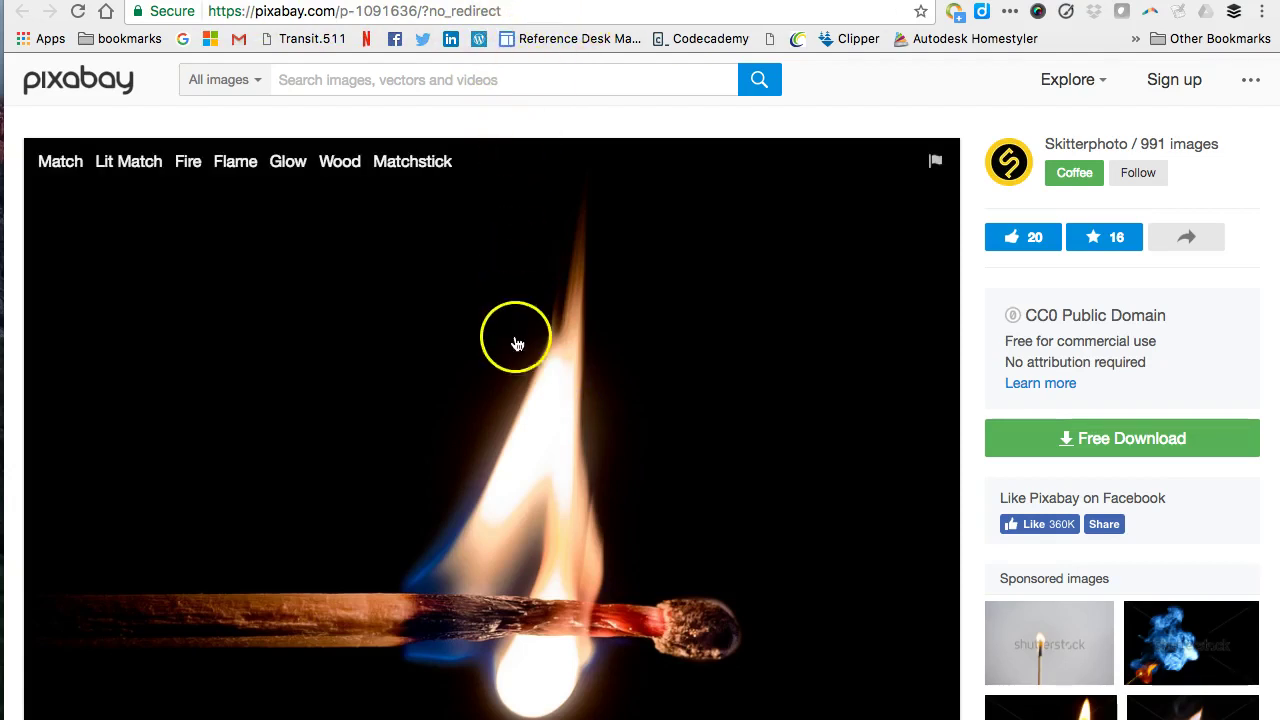
{"action": "scroll", "coordinate": [515, 354], "scroll_direction": "down", "scroll_amount": 1}
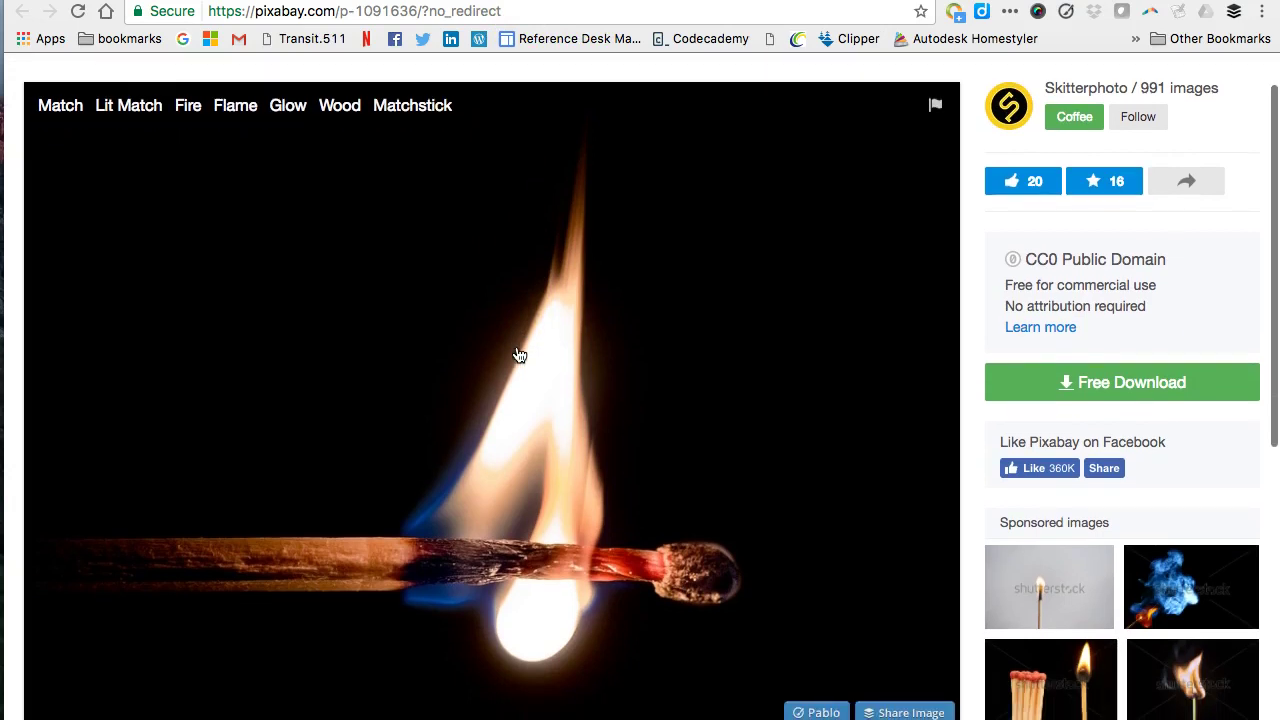
{"action": "scroll", "coordinate": [519, 356], "scroll_direction": "down", "scroll_amount": 1}
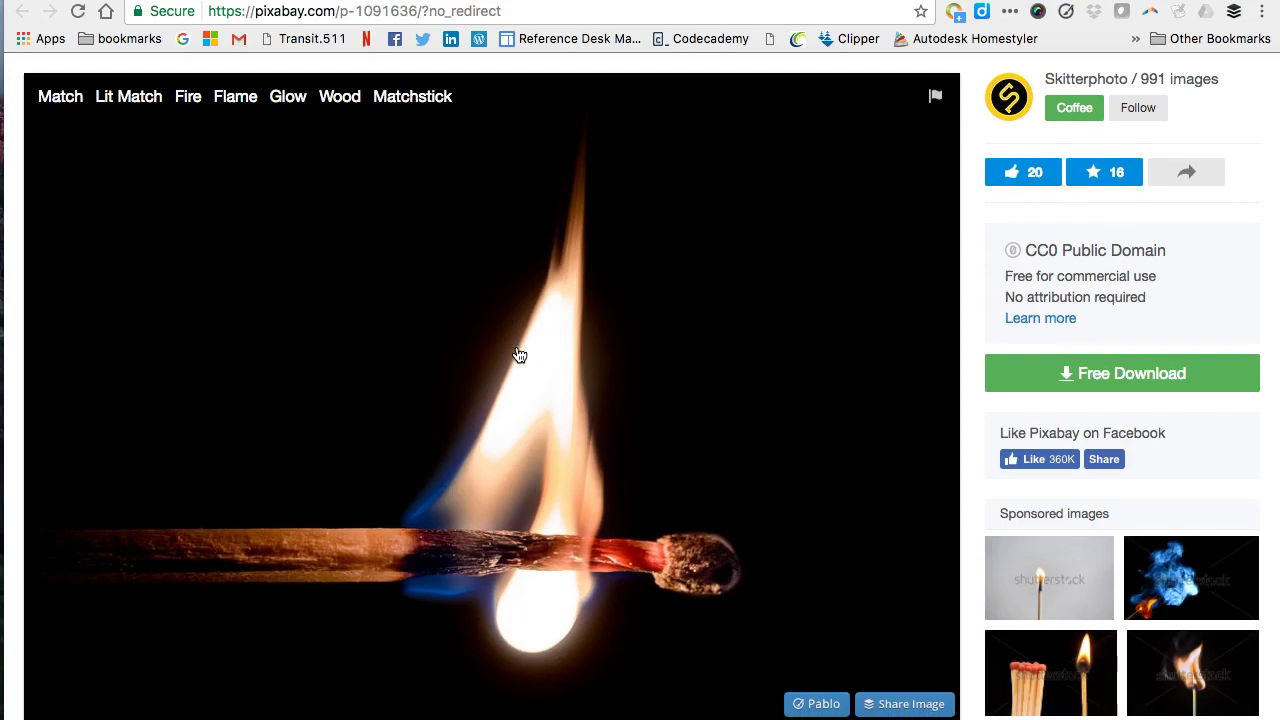
{"action": "scroll", "coordinate": [519, 356], "scroll_direction": "down", "scroll_amount": 5}
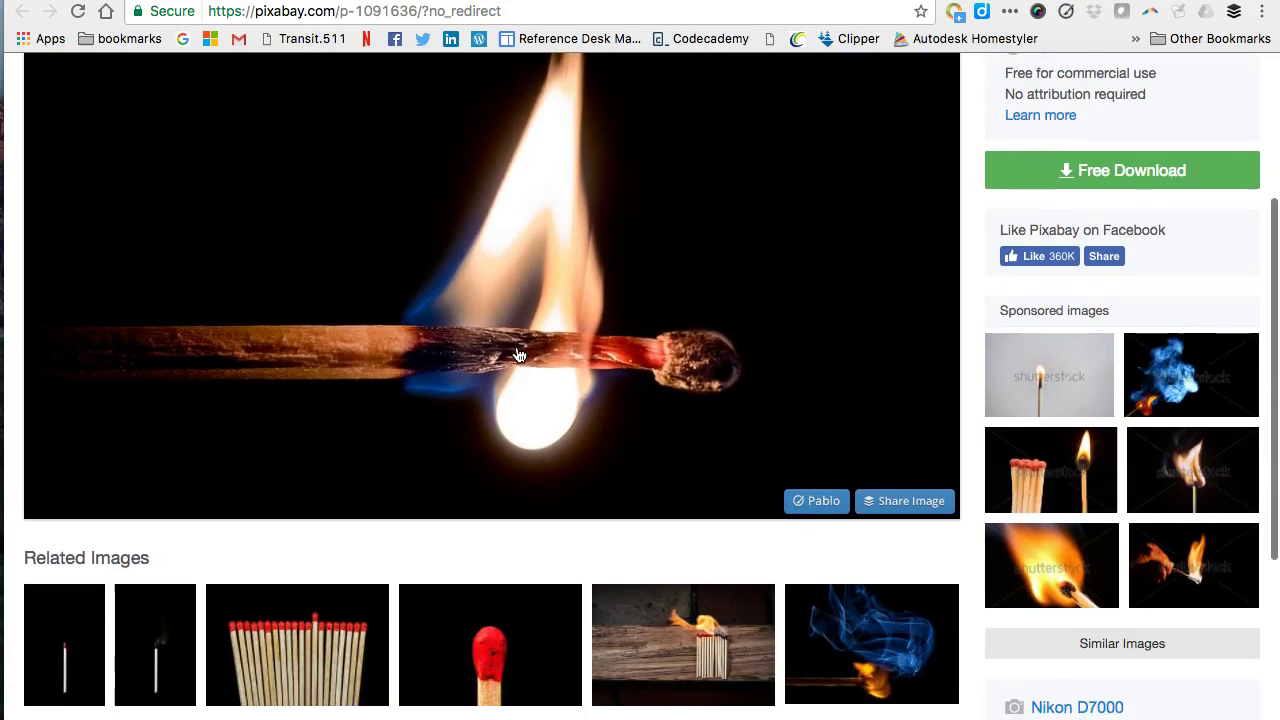
{"action": "scroll", "coordinate": [519, 356], "scroll_direction": "up", "scroll_amount": 2}
{"action": "scroll", "coordinate": [519, 356], "scroll_direction": "up", "scroll_amount": 3}
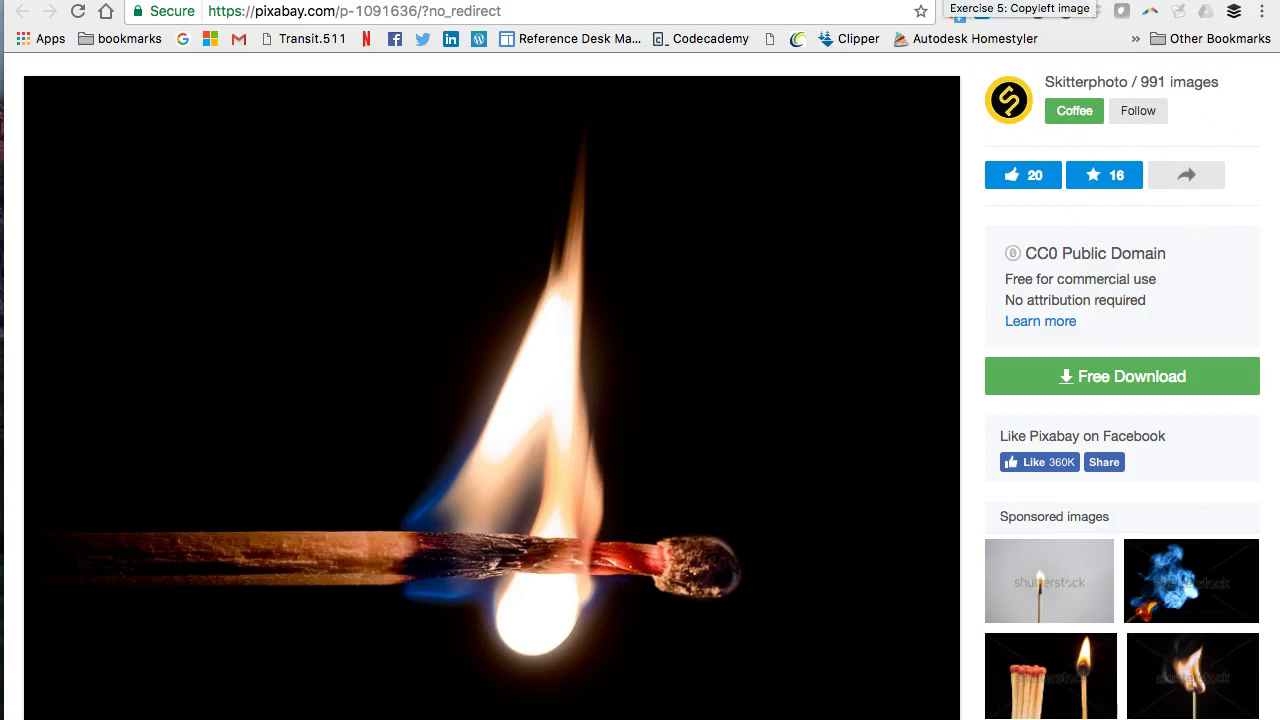
{"action": "key", "text": "ctrl+Tab"}
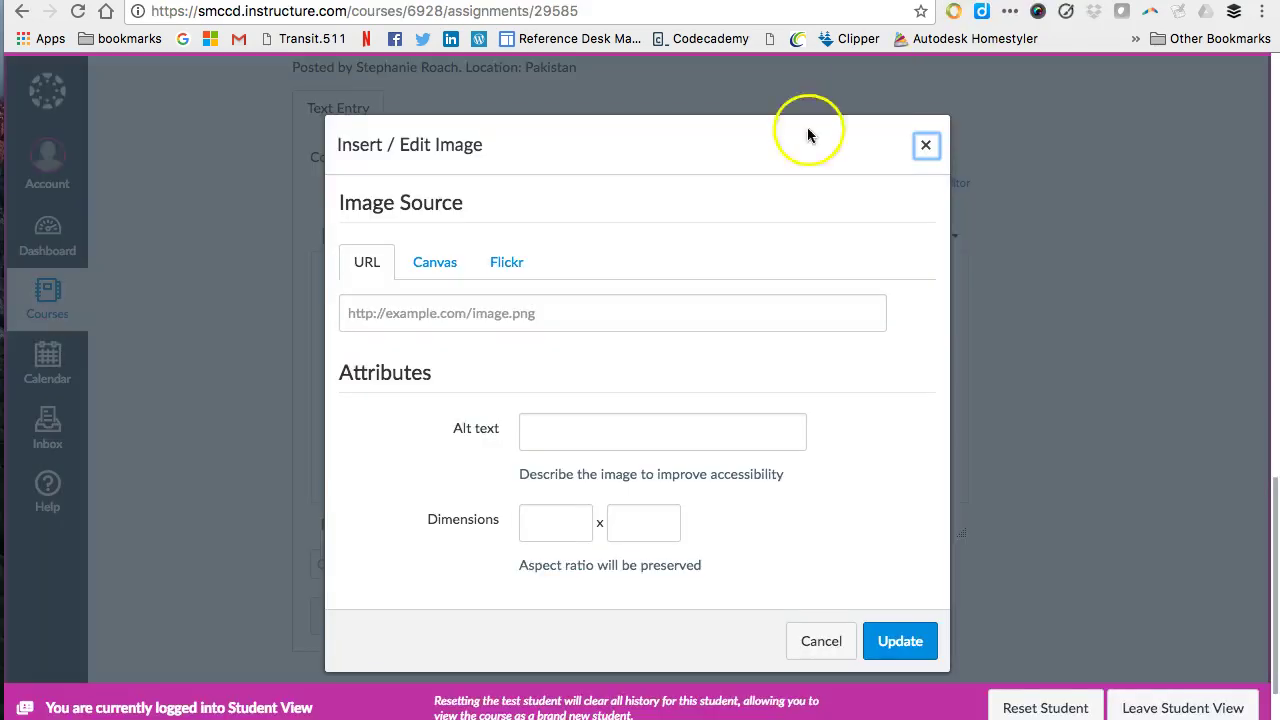
Paste the Pixabay match photo's address as the image source
{"action": "left_click", "coordinate": [441, 315]}
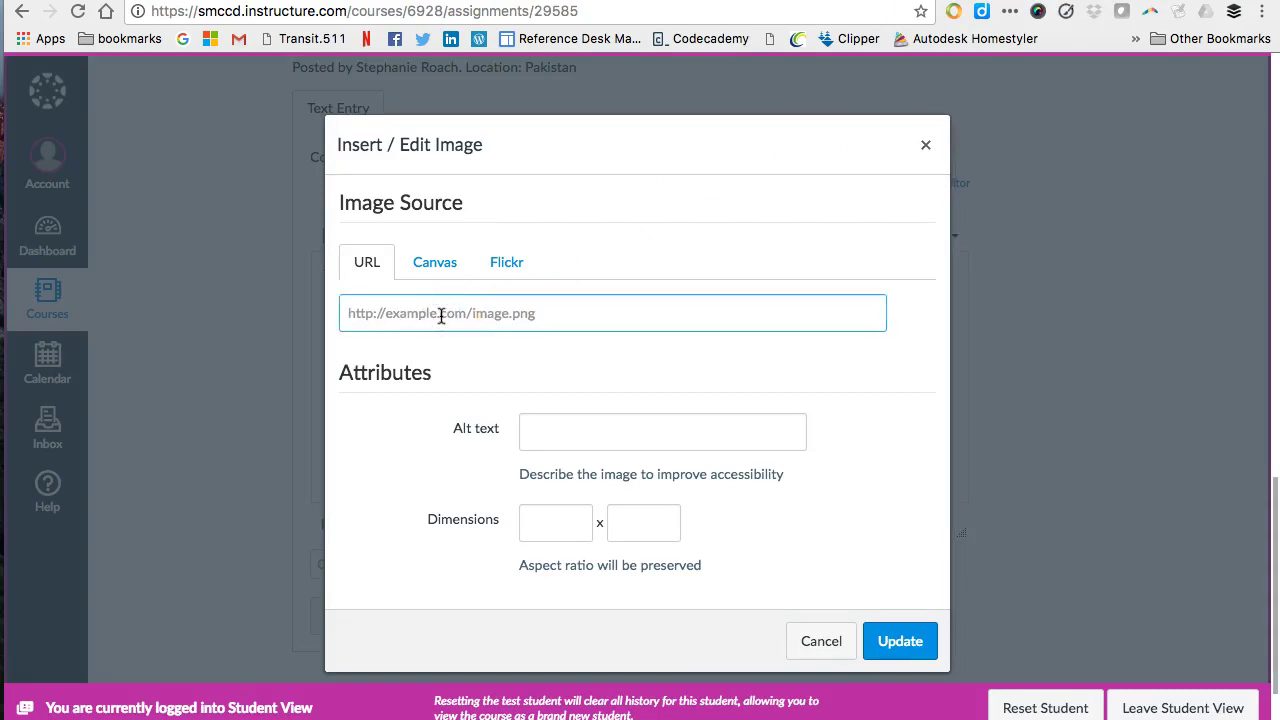
{"action": "right_click", "coordinate": [441, 316]}
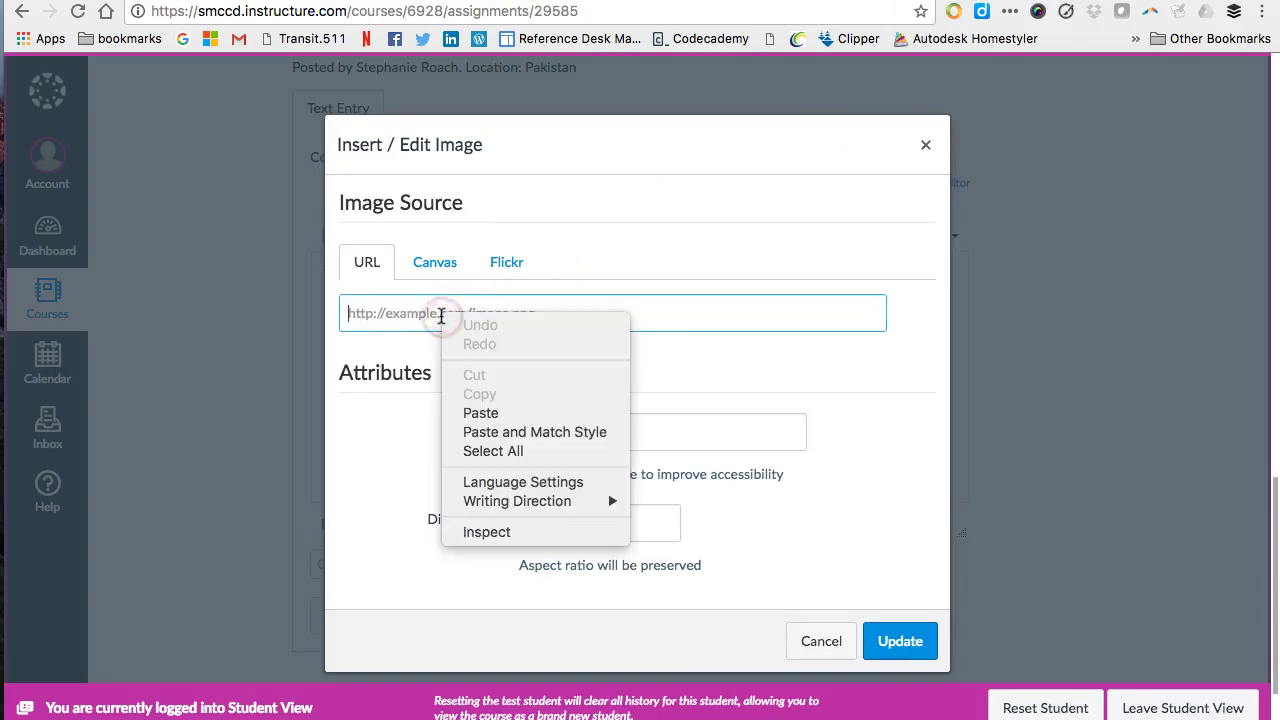
{"action": "left_click", "coordinate": [480, 413]}
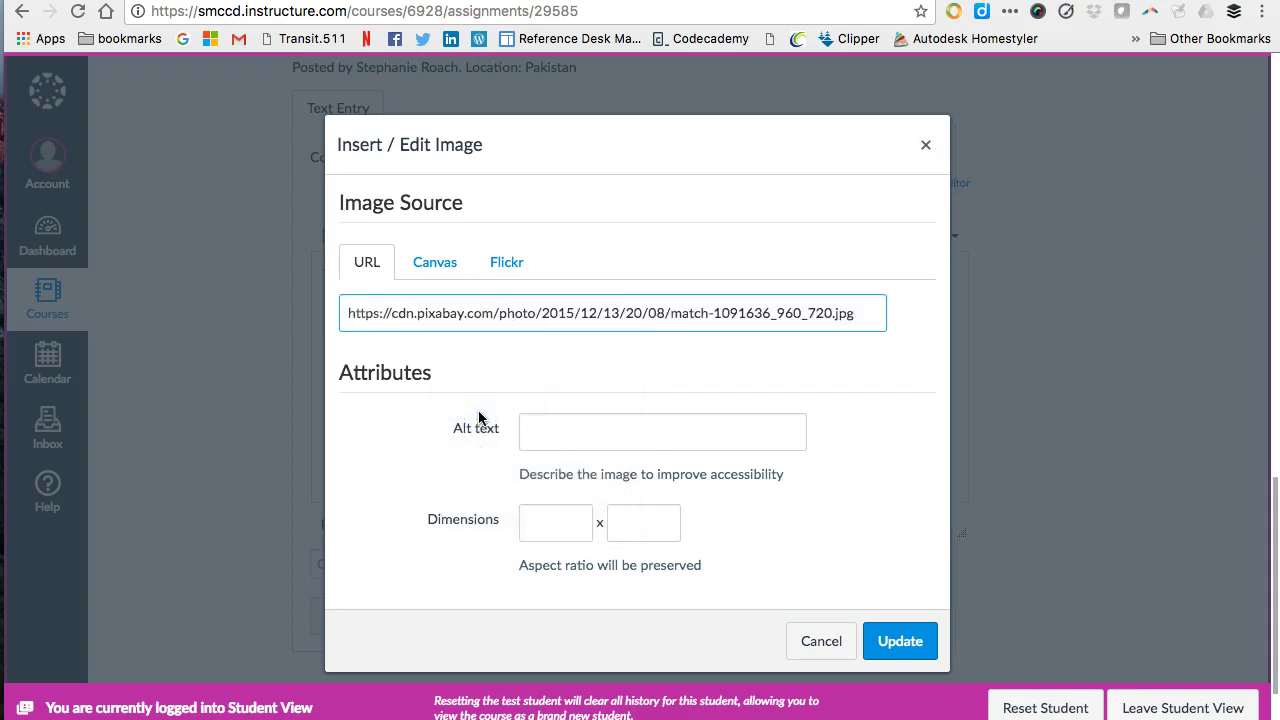
{"action": "left_click", "coordinate": [800, 313]}
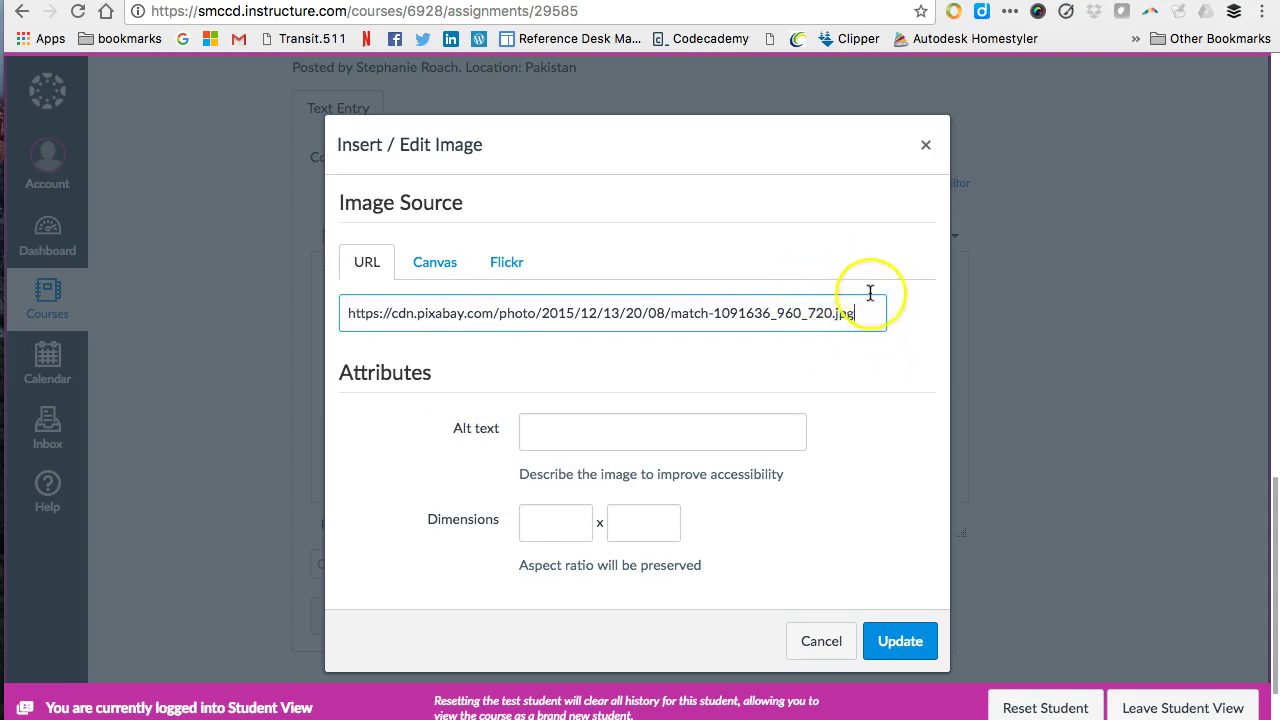
Give the image alt text 'match stick with flame' and width 450, making height 312
{"action": "left_click", "coordinate": [617, 437]}
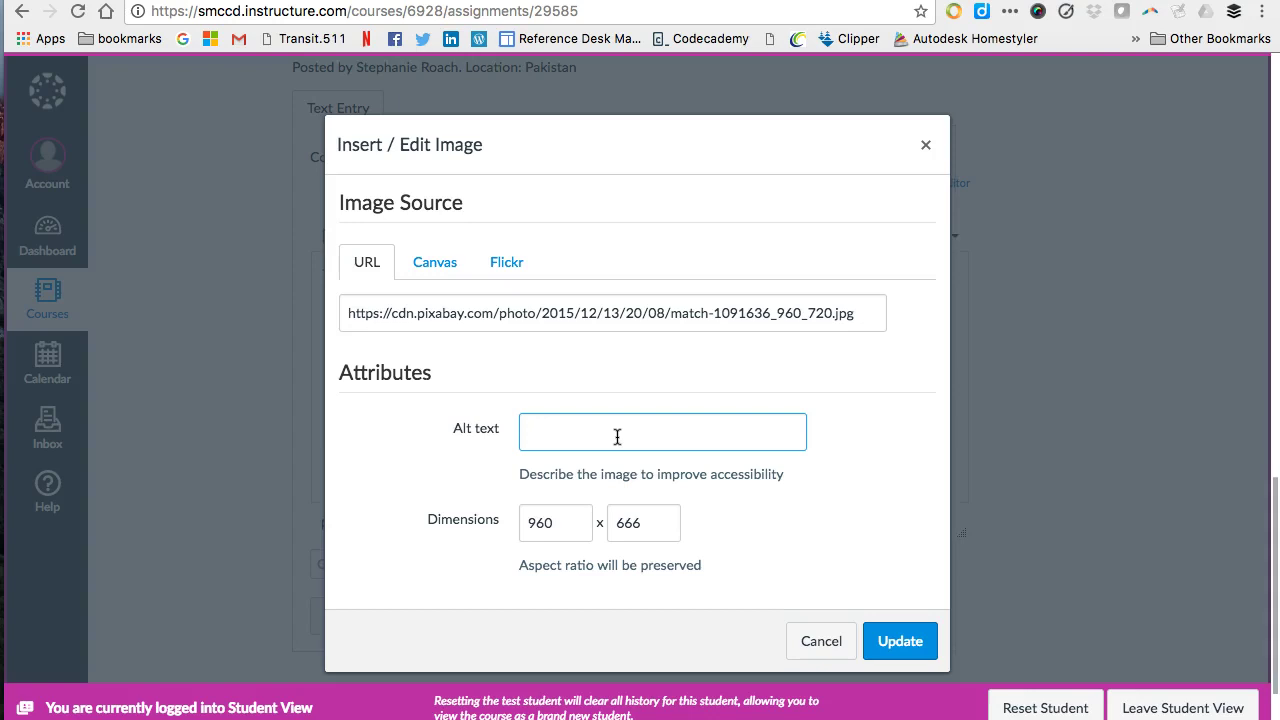
{"action": "type", "text": "match stick with flame"}
{"action": "left_click", "coordinate": [554, 528]}
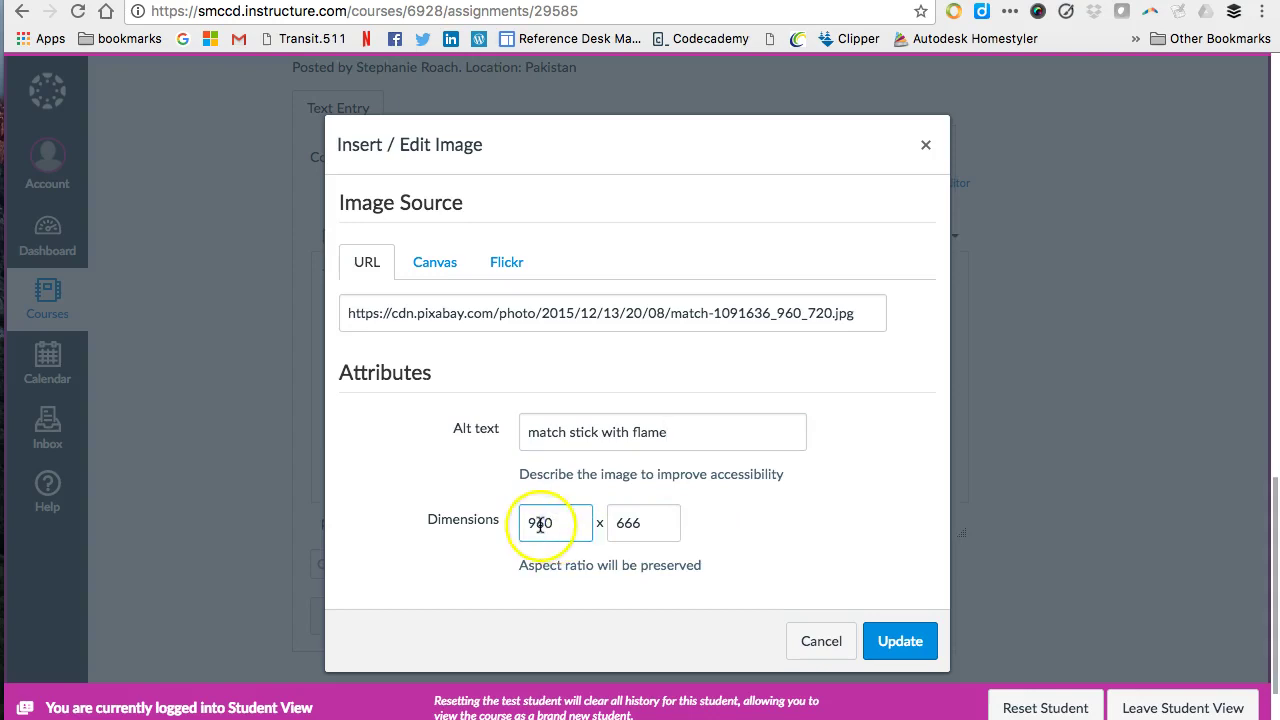
{"action": "double_click", "coordinate": [540, 524]}
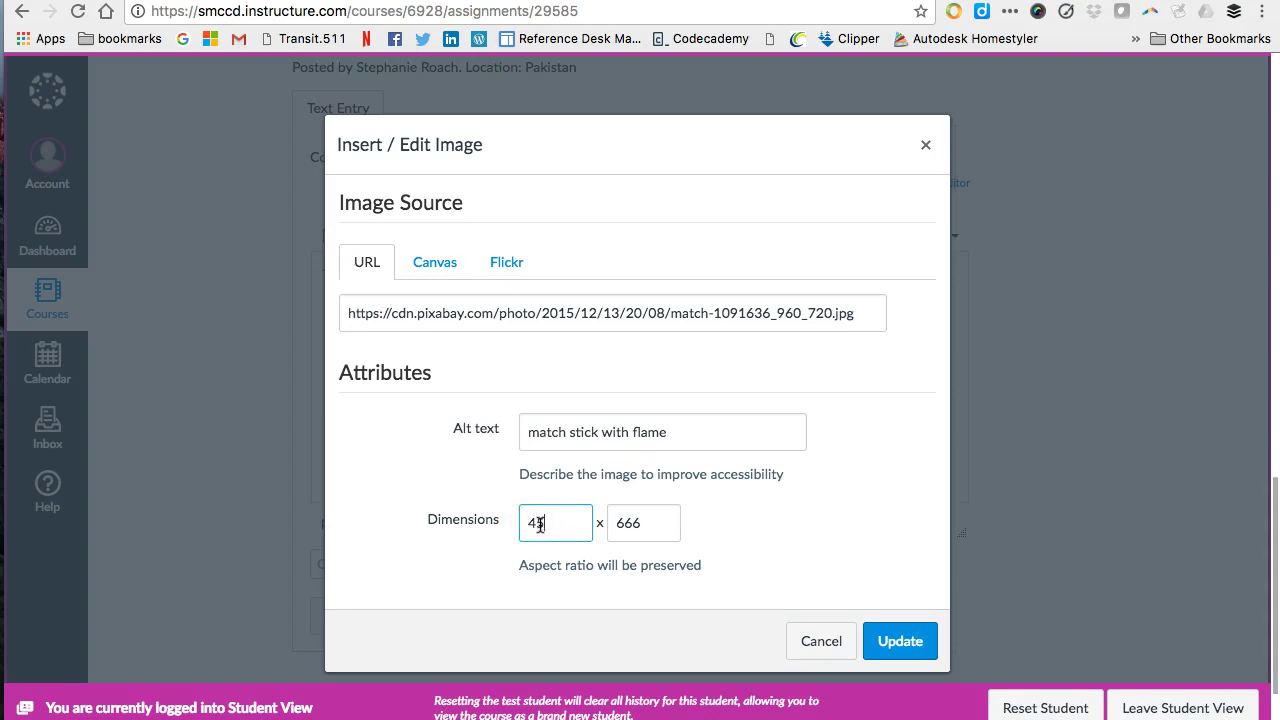
{"action": "left_click", "coordinate": [624, 527]}
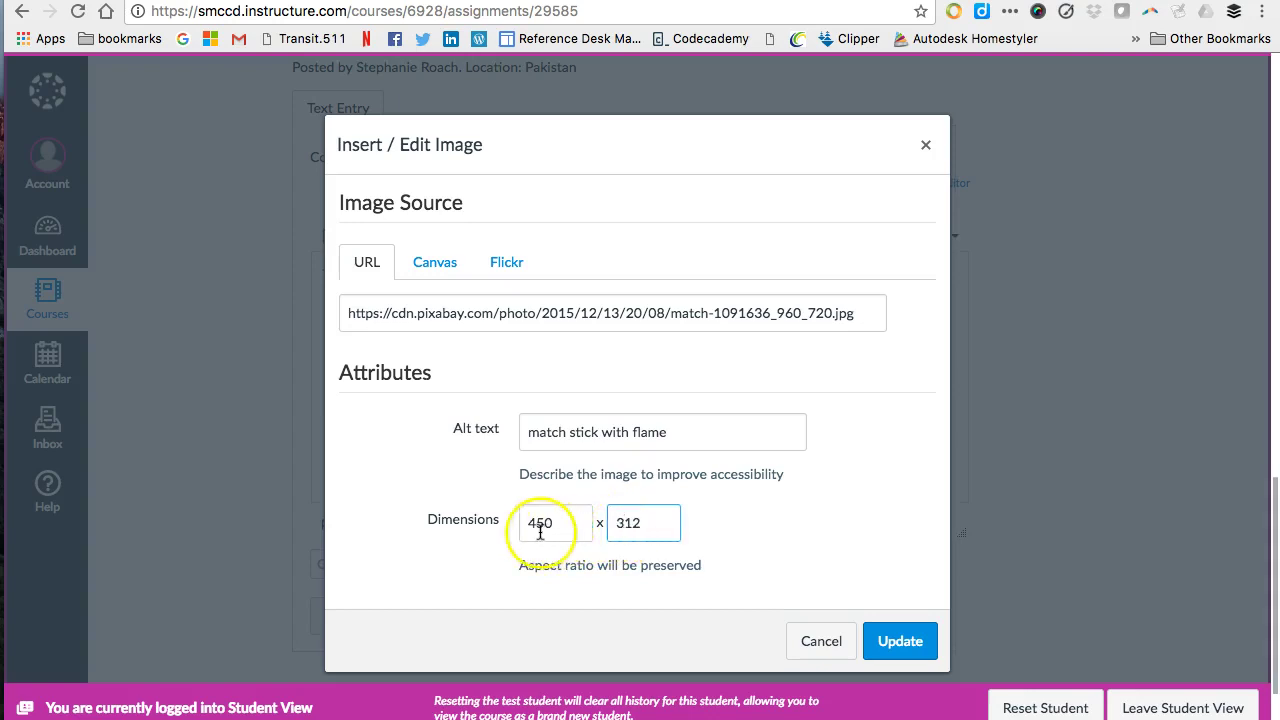
Insert the 450 × 312 match image and start a new line below it
{"action": "left_click", "coordinate": [899, 647]}
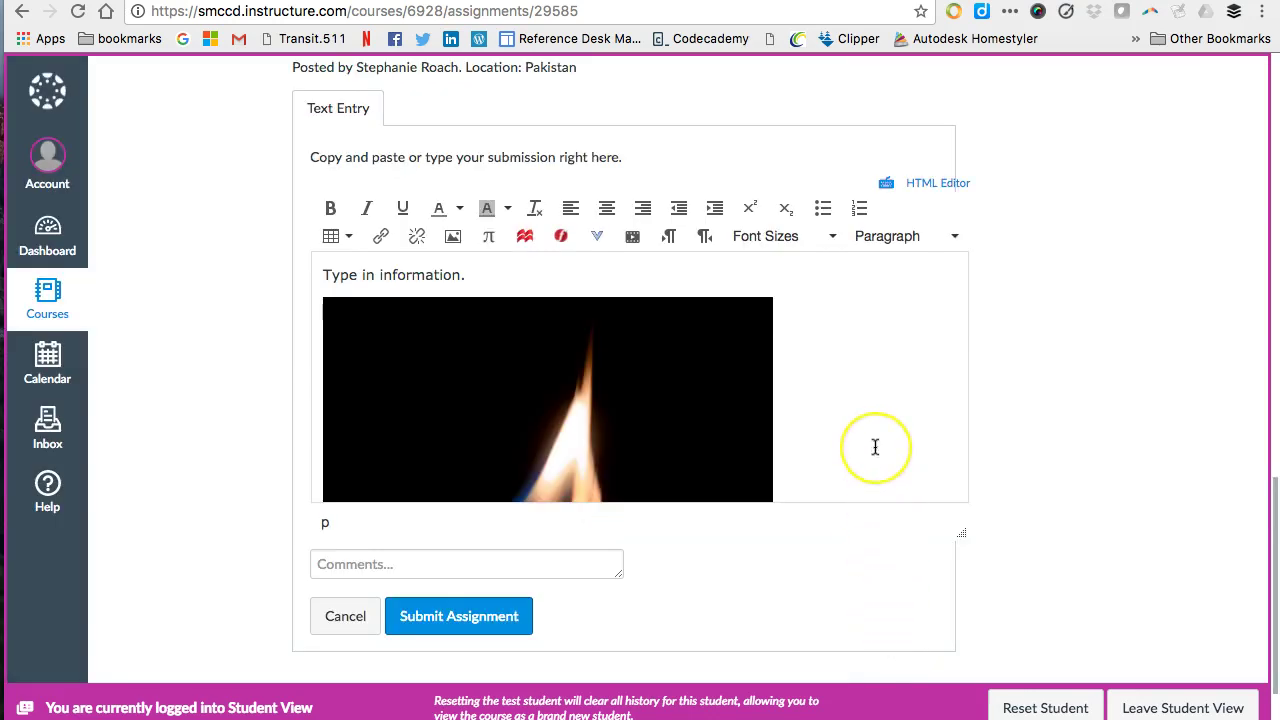
{"action": "scroll", "coordinate": [875, 447], "scroll_direction": "down", "scroll_amount": 3}
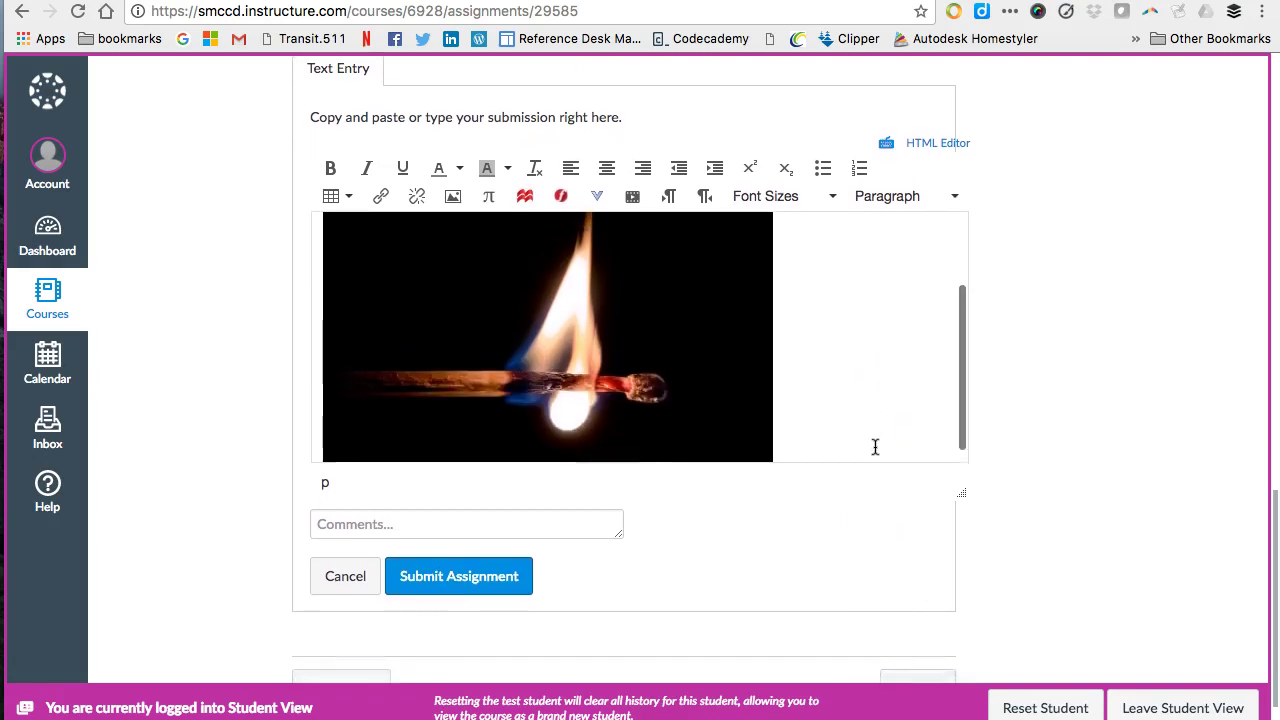
{"action": "scroll", "coordinate": [875, 447], "scroll_direction": "up", "scroll_amount": 2}
{"action": "scroll", "coordinate": [875, 447], "scroll_direction": "down", "scroll_amount": 2}
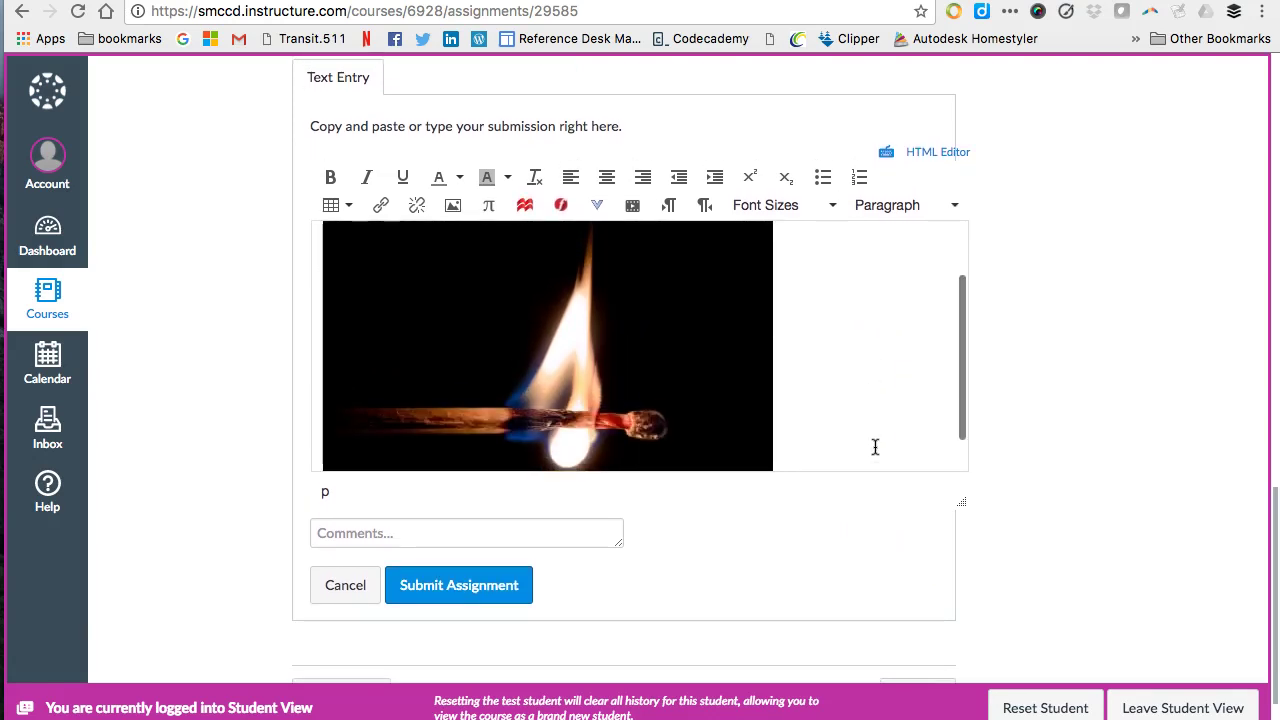
{"action": "left_click", "coordinate": [840, 409]}
{"action": "scroll", "coordinate": [840, 409], "scroll_direction": "down", "scroll_amount": 1}
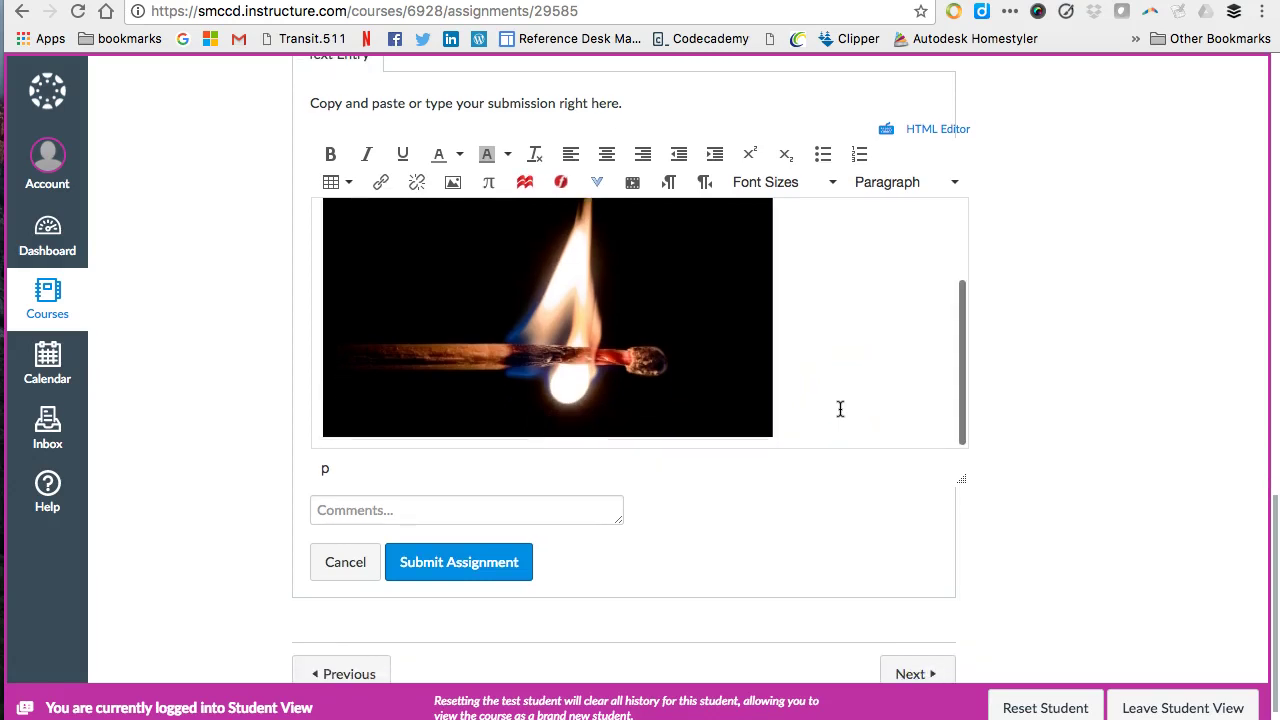
{"action": "left_click", "coordinate": [809, 413]}
{"action": "key", "text": "Return"}
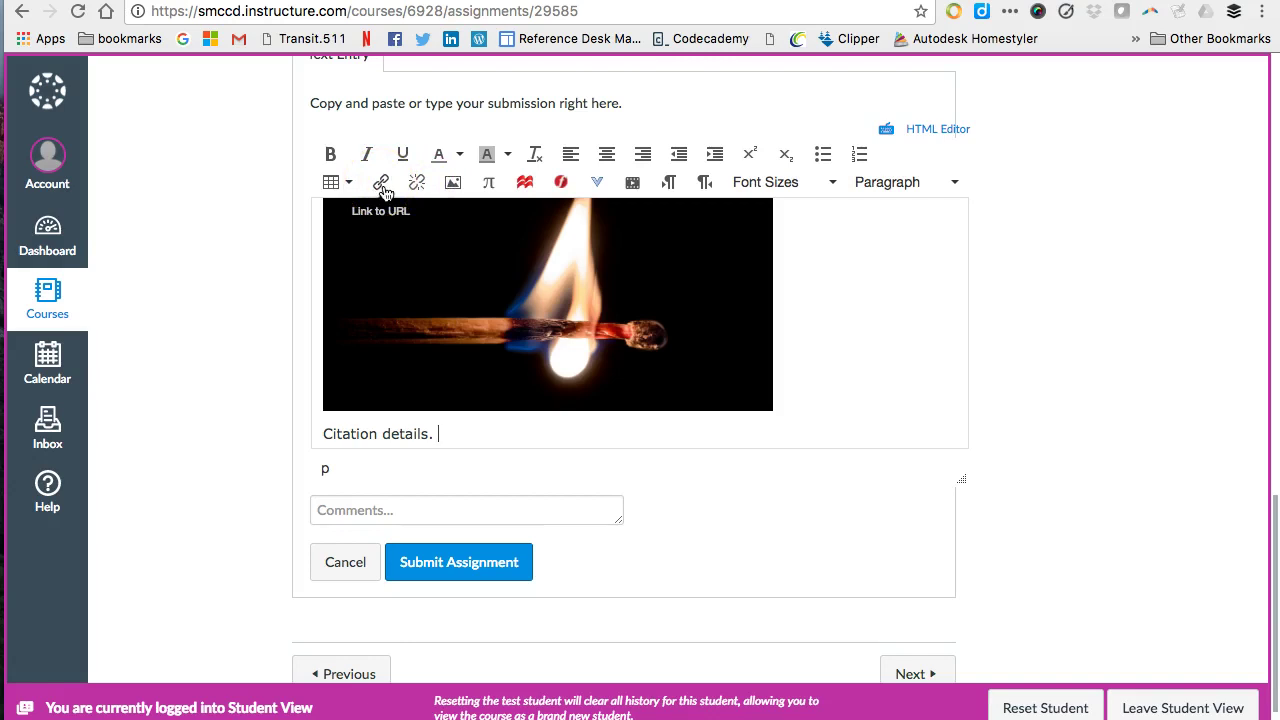
Clear the wrongly pasted image address from the Link to Website URL box
{"action": "left_click", "coordinate": [384, 188]}
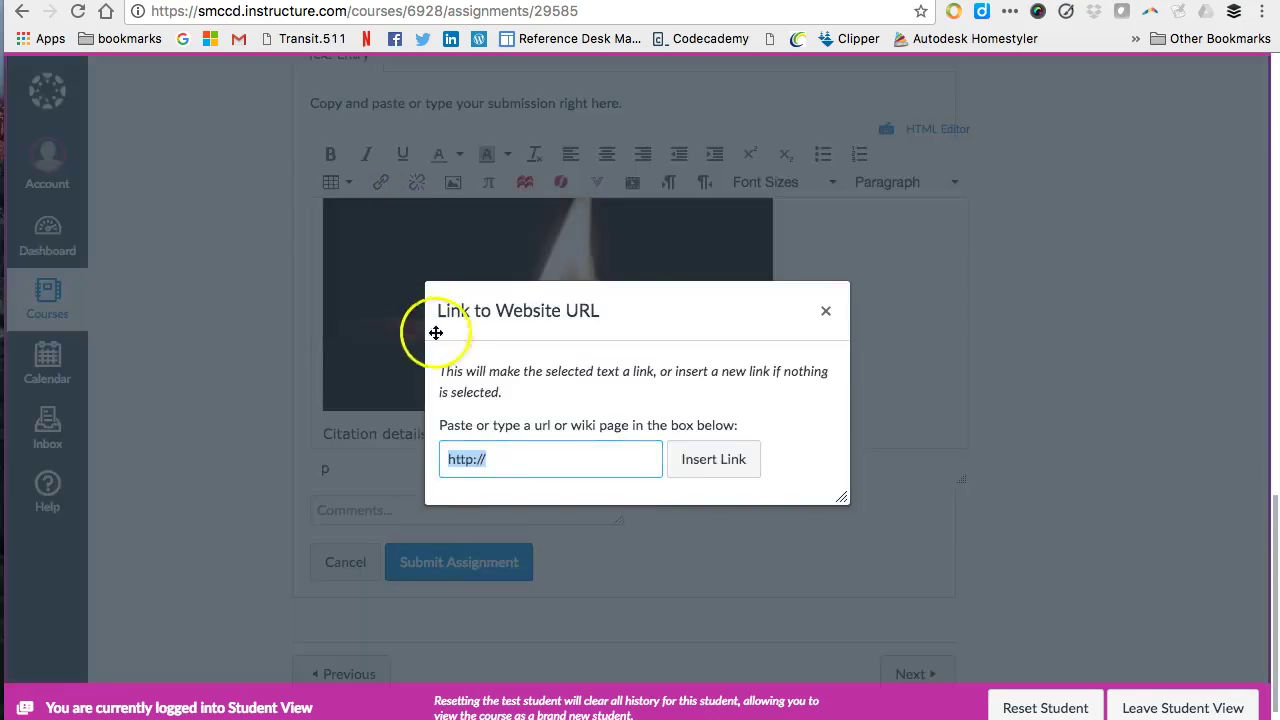
{"action": "key", "text": "ctrl+v"}
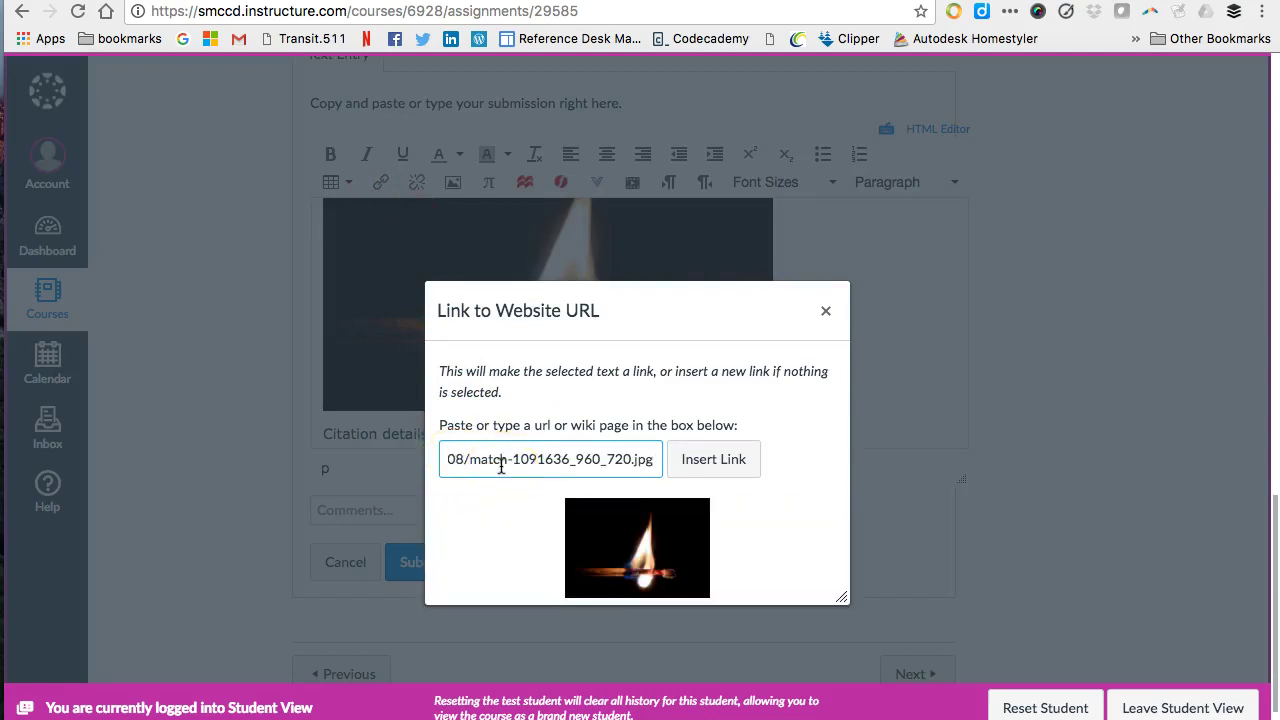
{"action": "triple_click", "coordinate": [501, 466]}
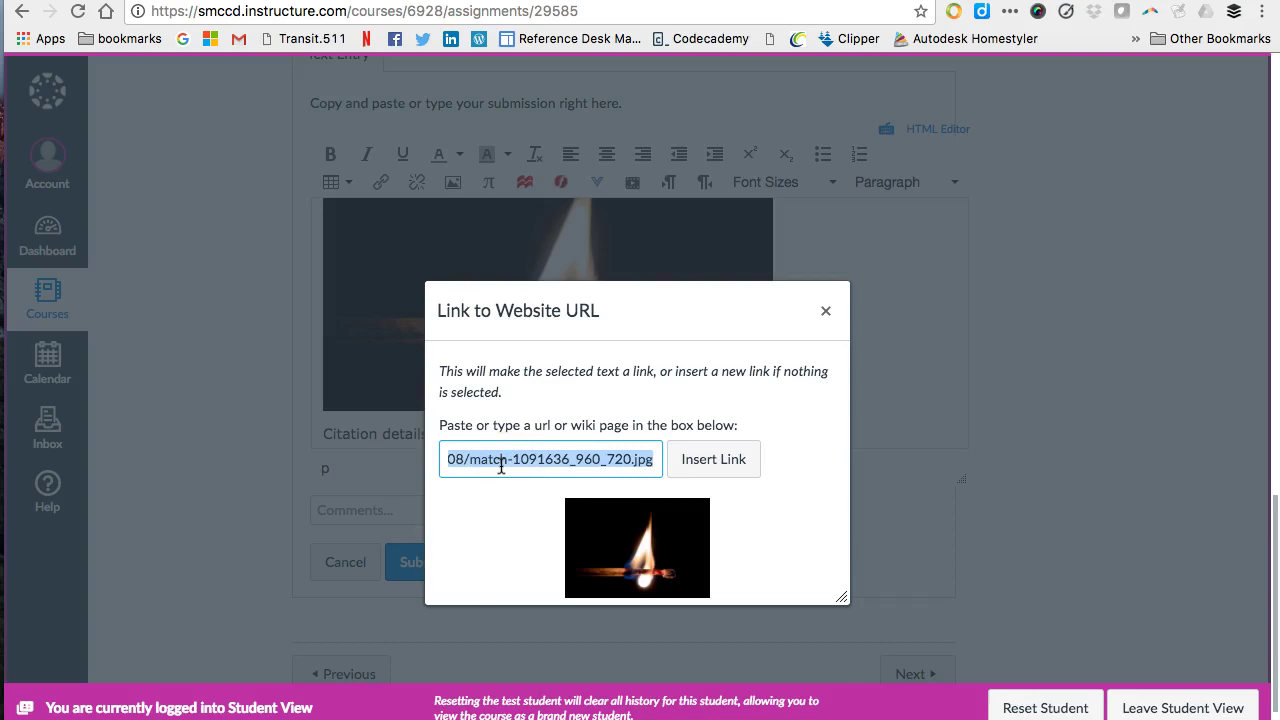
{"action": "key", "text": "BackSpace"}
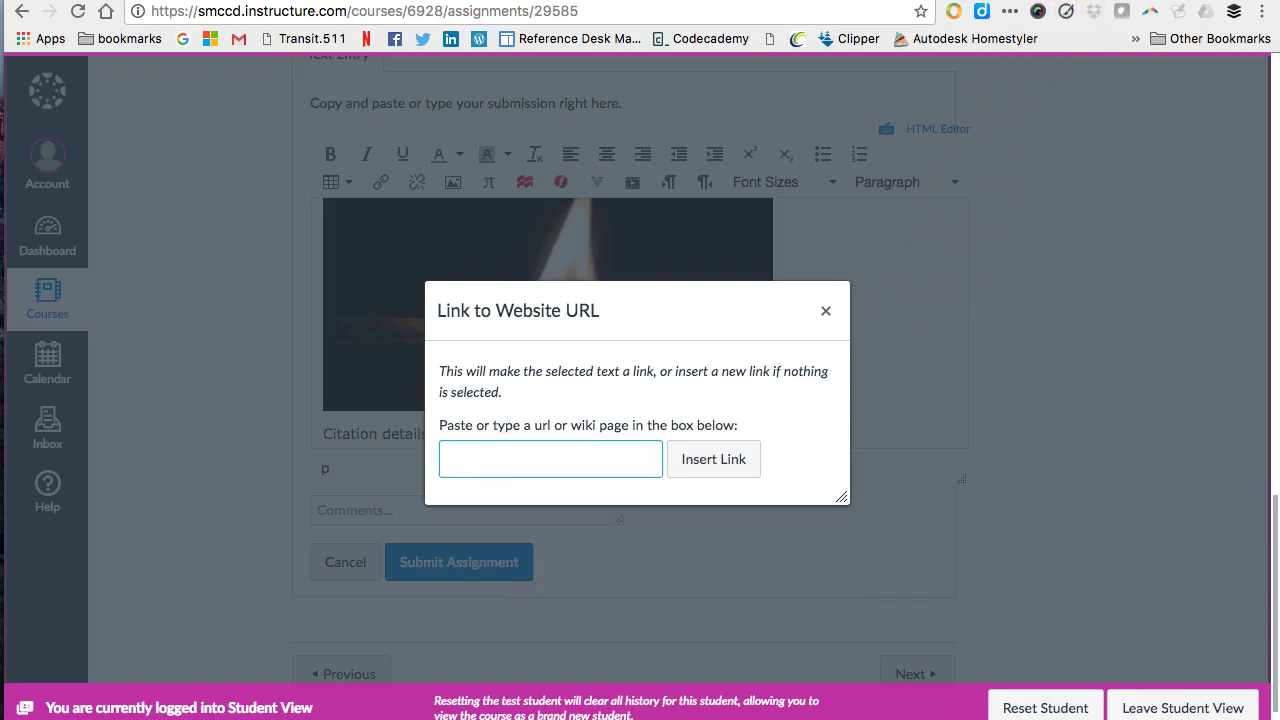
Switch back to the Pixabay burning-match photo page and look it over
{"action": "key", "text": "ctrl+Tab"}
{"action": "left_click", "coordinate": [746, 429]}
{"action": "scroll", "coordinate": [749, 430], "scroll_direction": "down", "scroll_amount": 2}
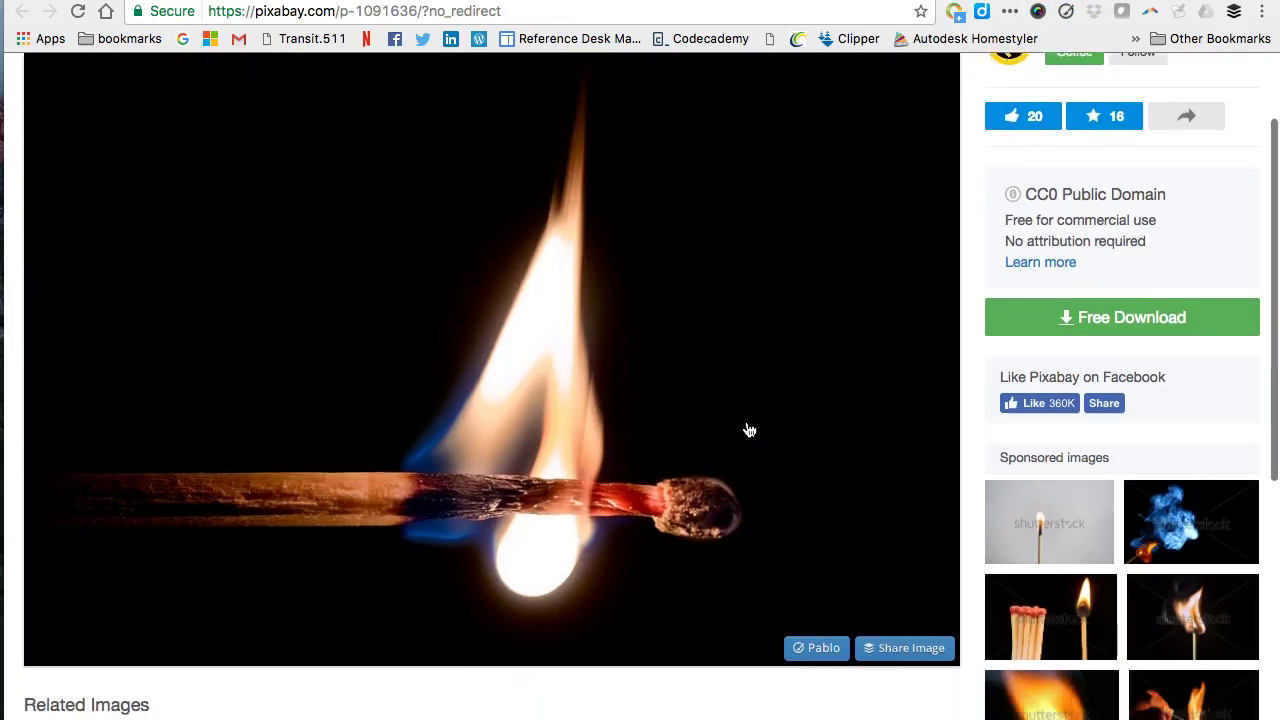
{"action": "scroll", "coordinate": [749, 430], "scroll_direction": "down", "scroll_amount": 2}
{"action": "scroll", "coordinate": [749, 430], "scroll_direction": "up", "scroll_amount": 2}
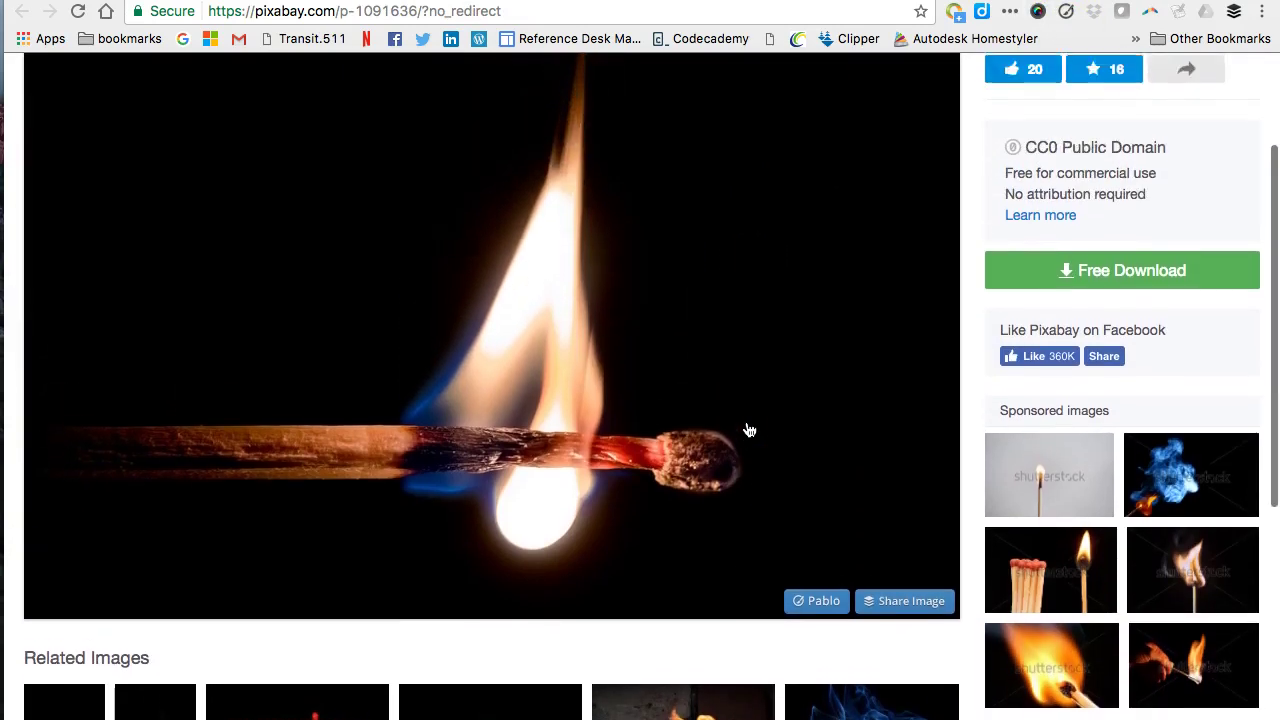
{"action": "scroll", "coordinate": [749, 430], "scroll_direction": "up", "scroll_amount": 3}
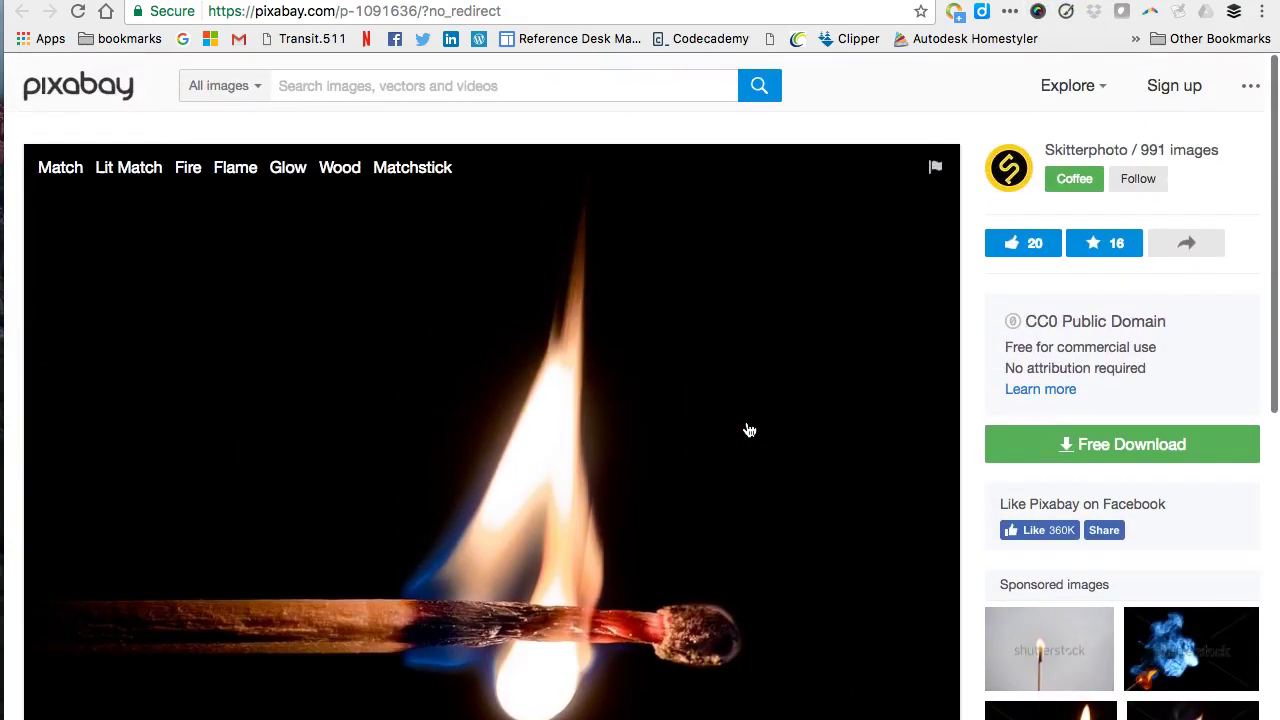
{"action": "scroll", "coordinate": [749, 430], "scroll_direction": "down", "scroll_amount": 1}
{"action": "scroll", "coordinate": [749, 430], "scroll_direction": "up", "scroll_amount": 1}
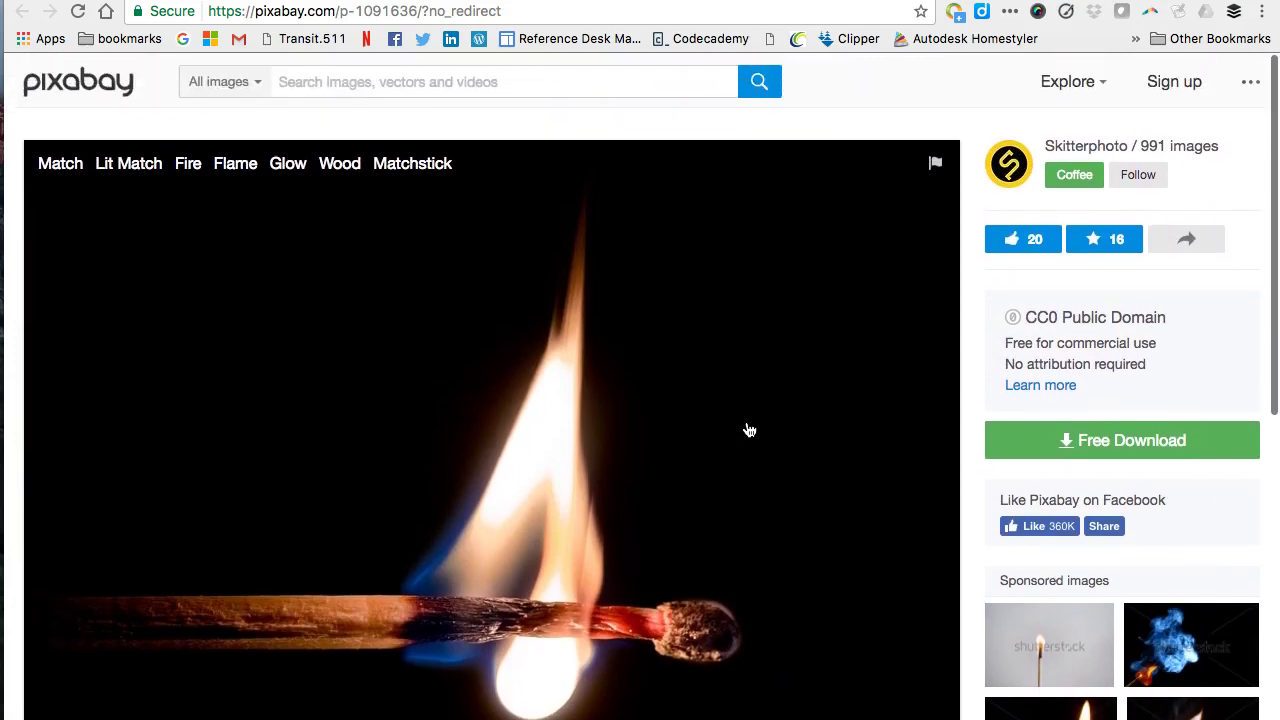
{"action": "scroll", "coordinate": [727, 412], "scroll_direction": "down", "scroll_amount": 6}
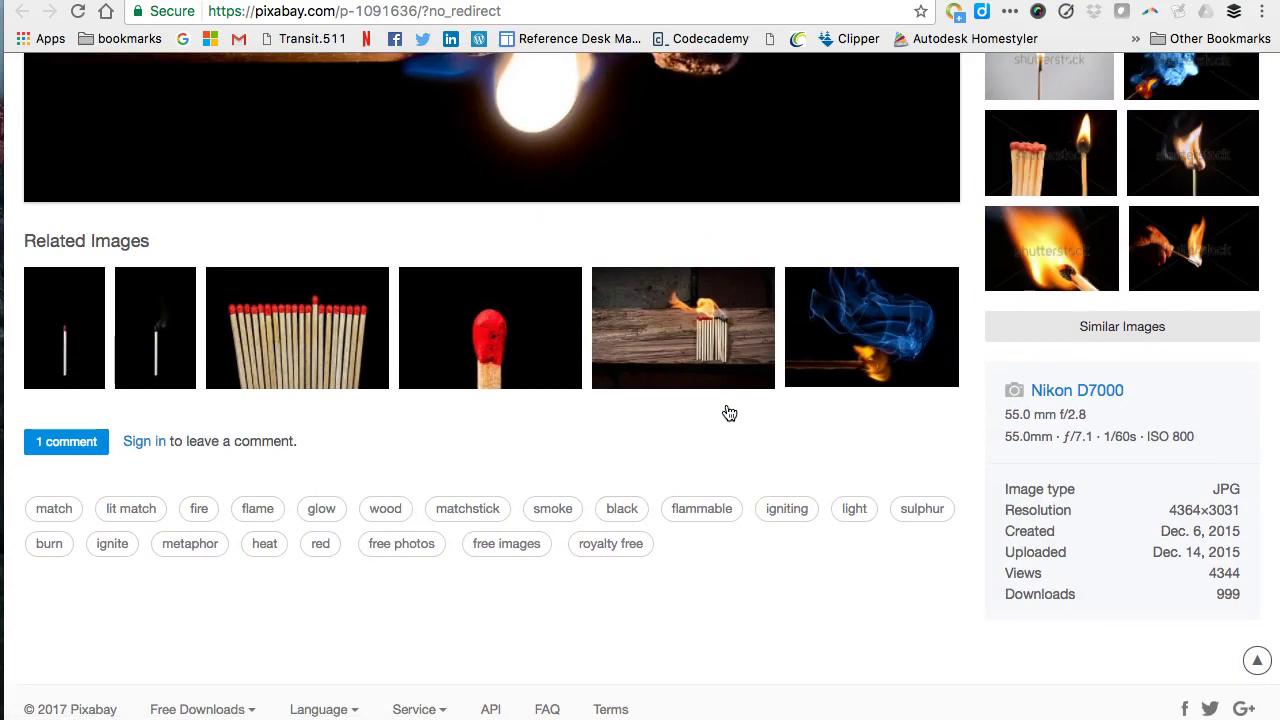
{"action": "scroll", "coordinate": [729, 413], "scroll_direction": "up", "scroll_amount": 7}
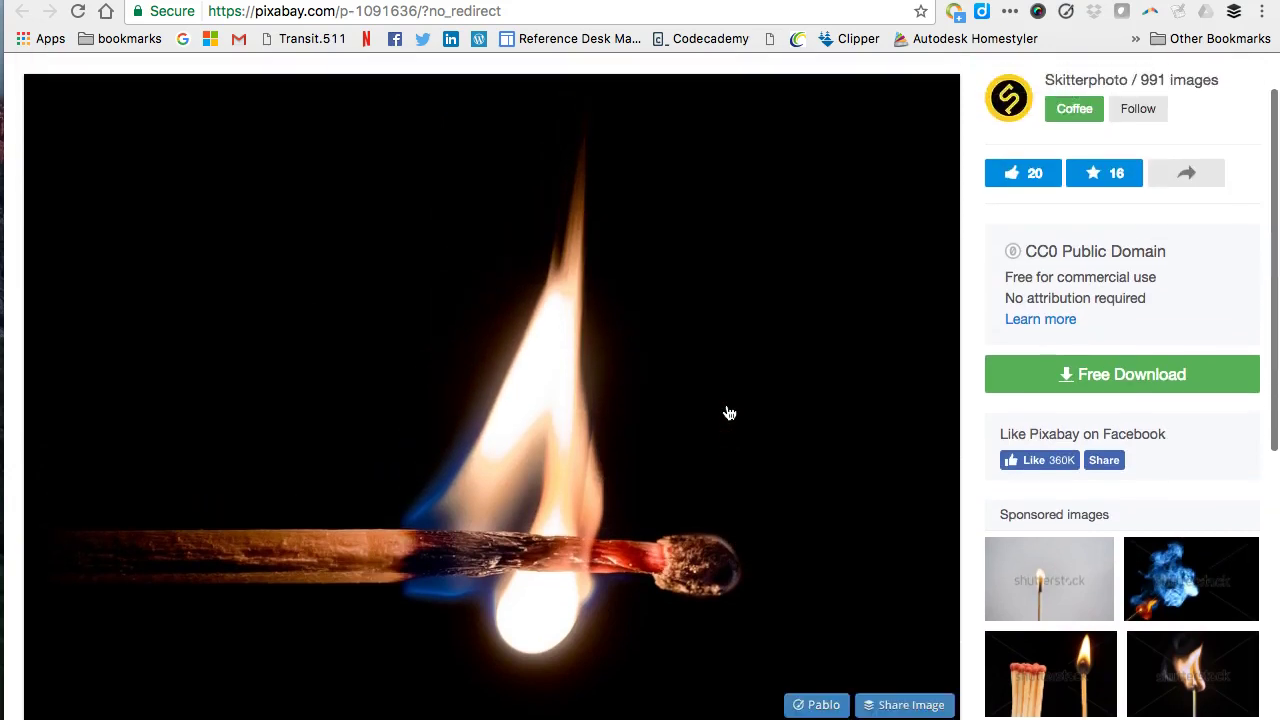
Copy the photo page's address (p-1091636) and reload it to confirm it works
{"action": "left_click", "coordinate": [1178, 11]}
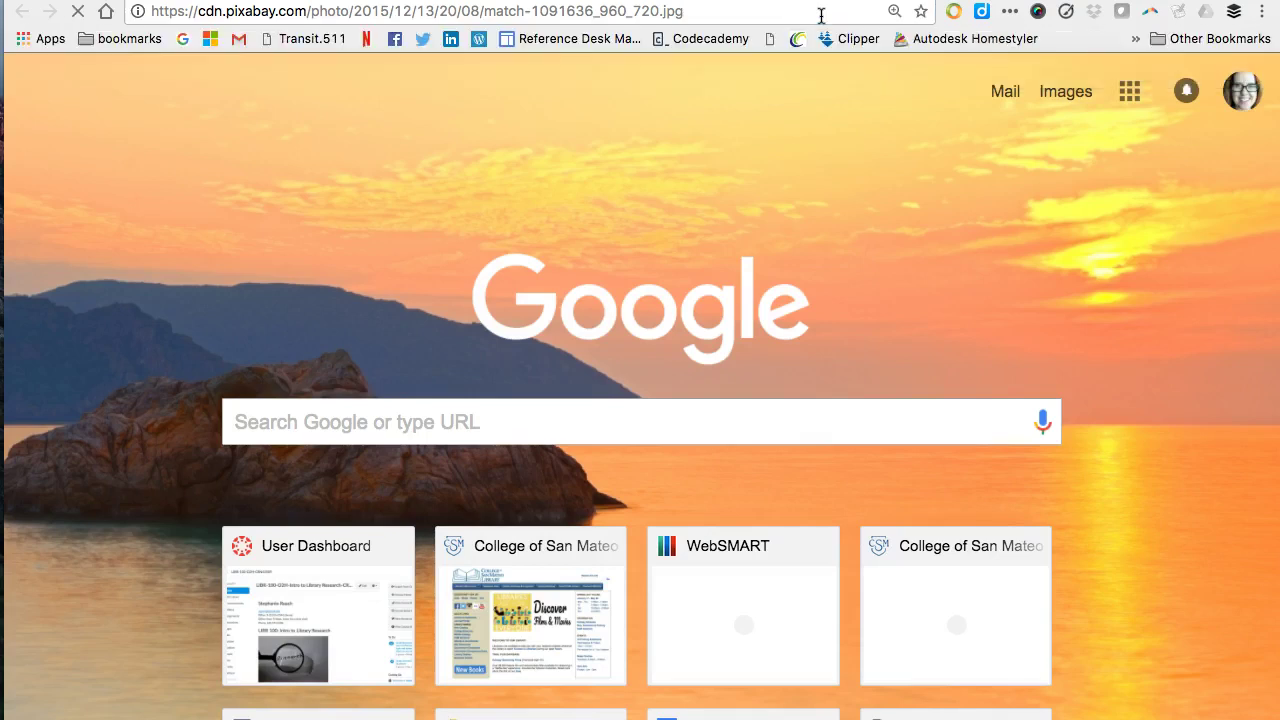
{"action": "left_click", "coordinate": [694, 400]}
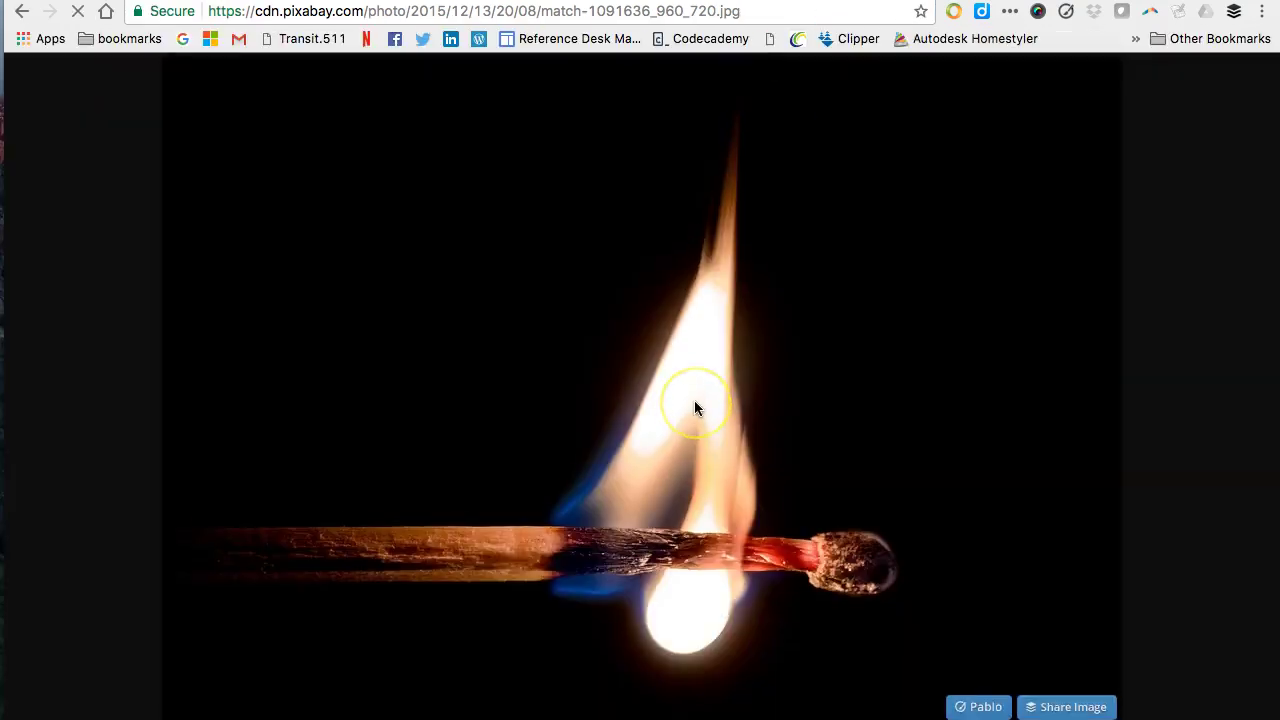
{"action": "scroll", "coordinate": [696, 408], "scroll_direction": "down", "scroll_amount": 1}
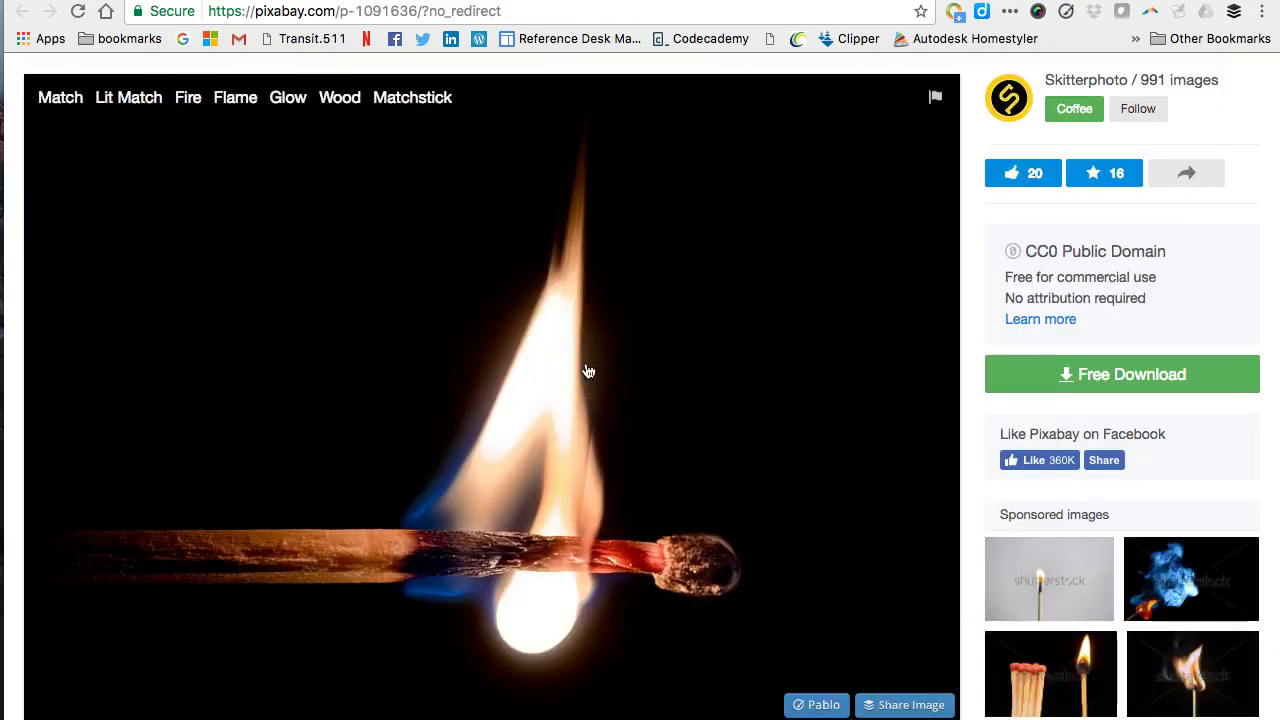
{"action": "scroll", "coordinate": [588, 371], "scroll_direction": "up", "scroll_amount": 2}
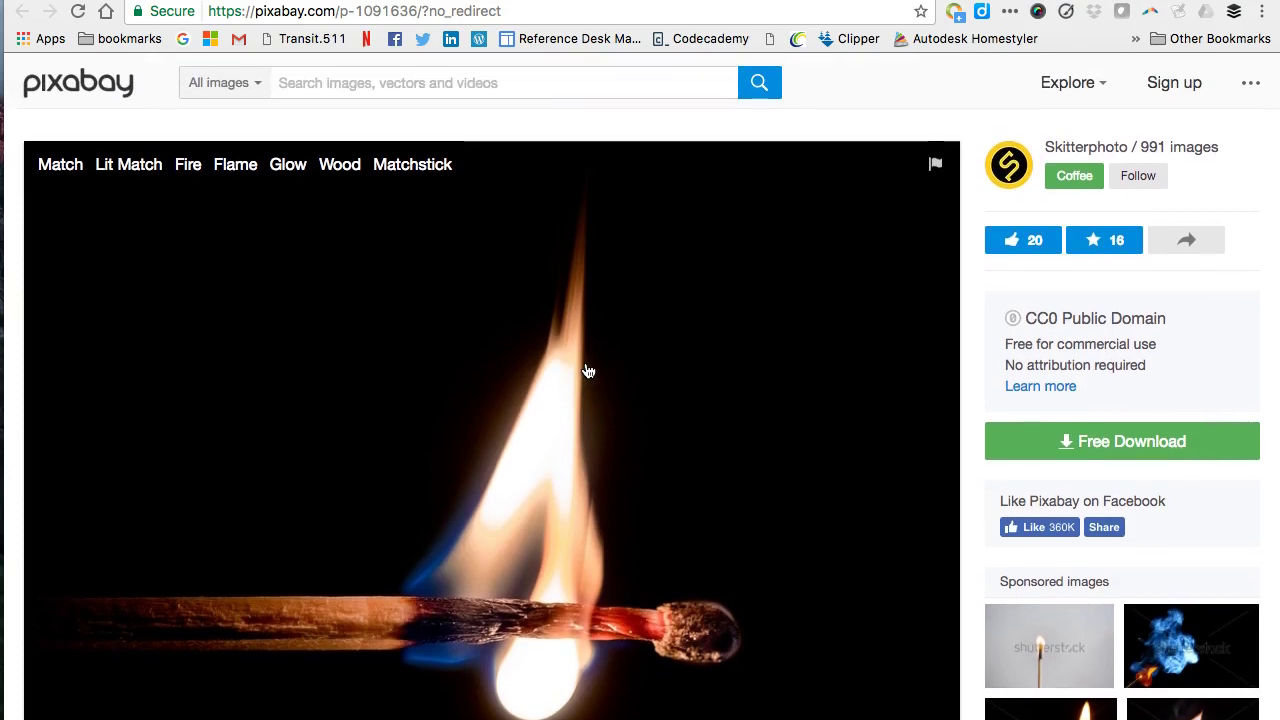
{"action": "scroll", "coordinate": [588, 371], "scroll_direction": "down", "scroll_amount": 6}
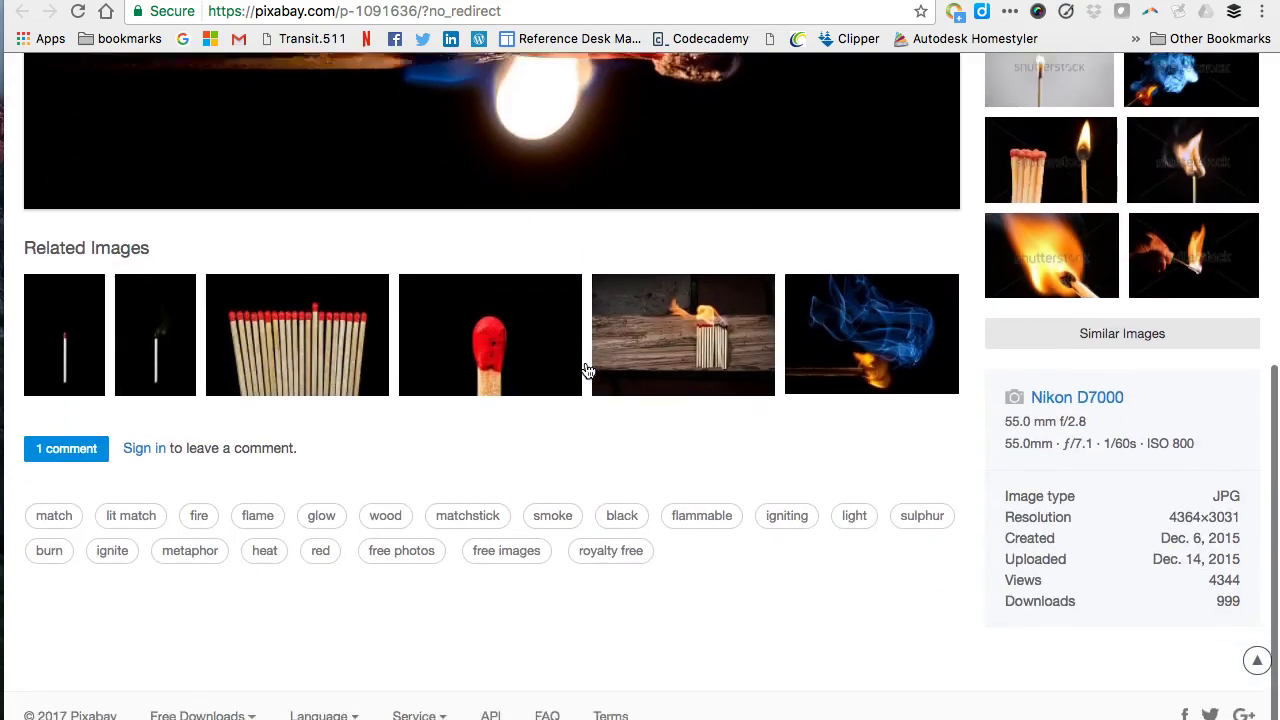
{"action": "scroll", "coordinate": [588, 371], "scroll_direction": "up", "scroll_amount": 6}
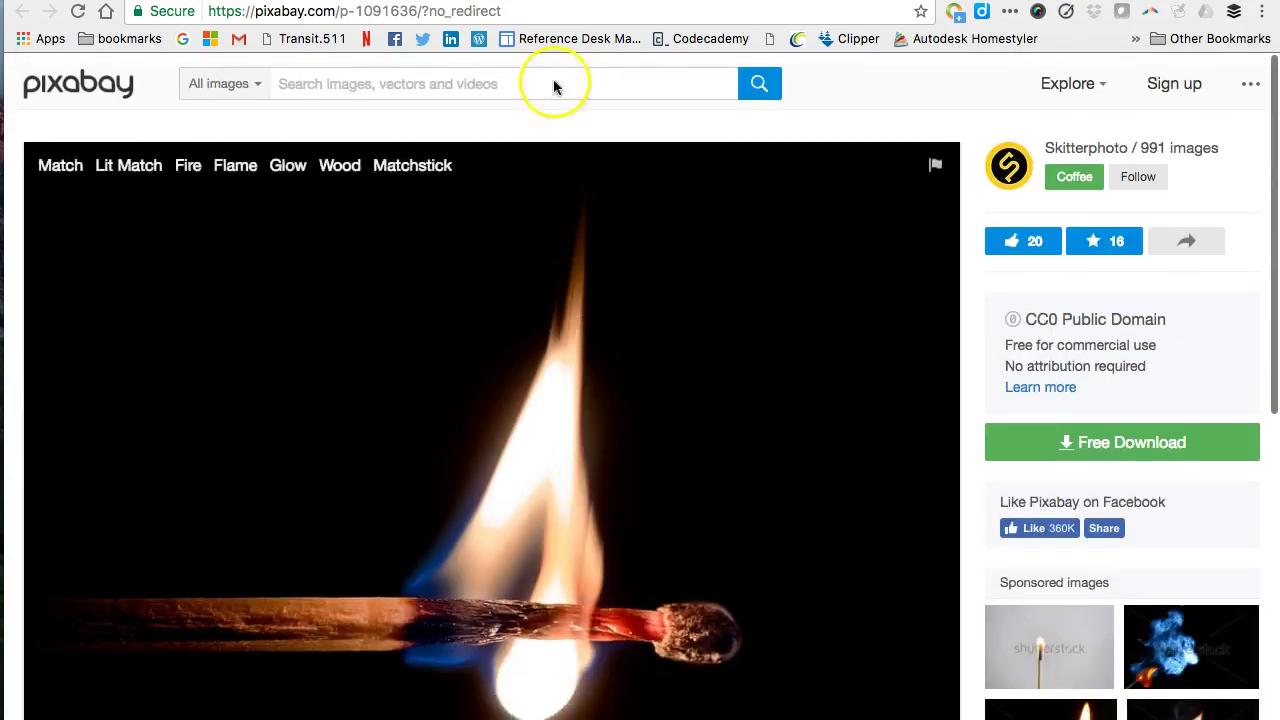
{"action": "left_click", "coordinate": [521, 7]}
{"action": "key", "text": "super+c"}
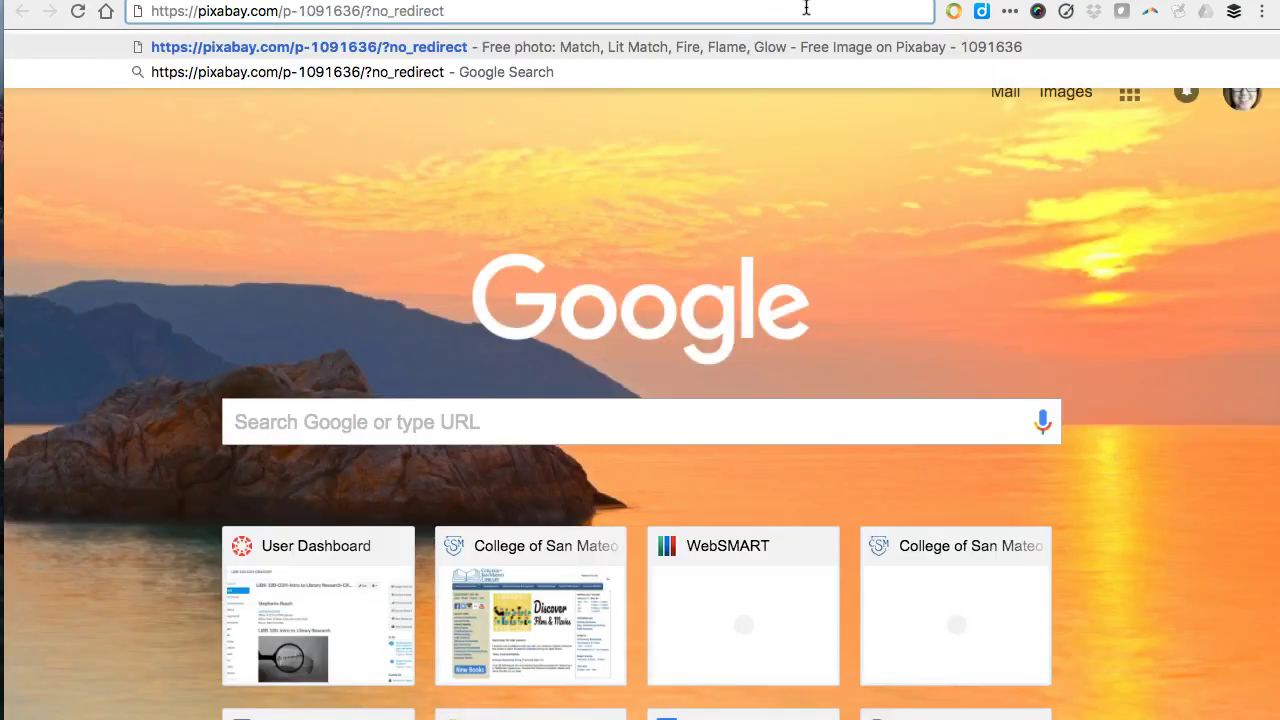
{"action": "key", "text": "Return"}
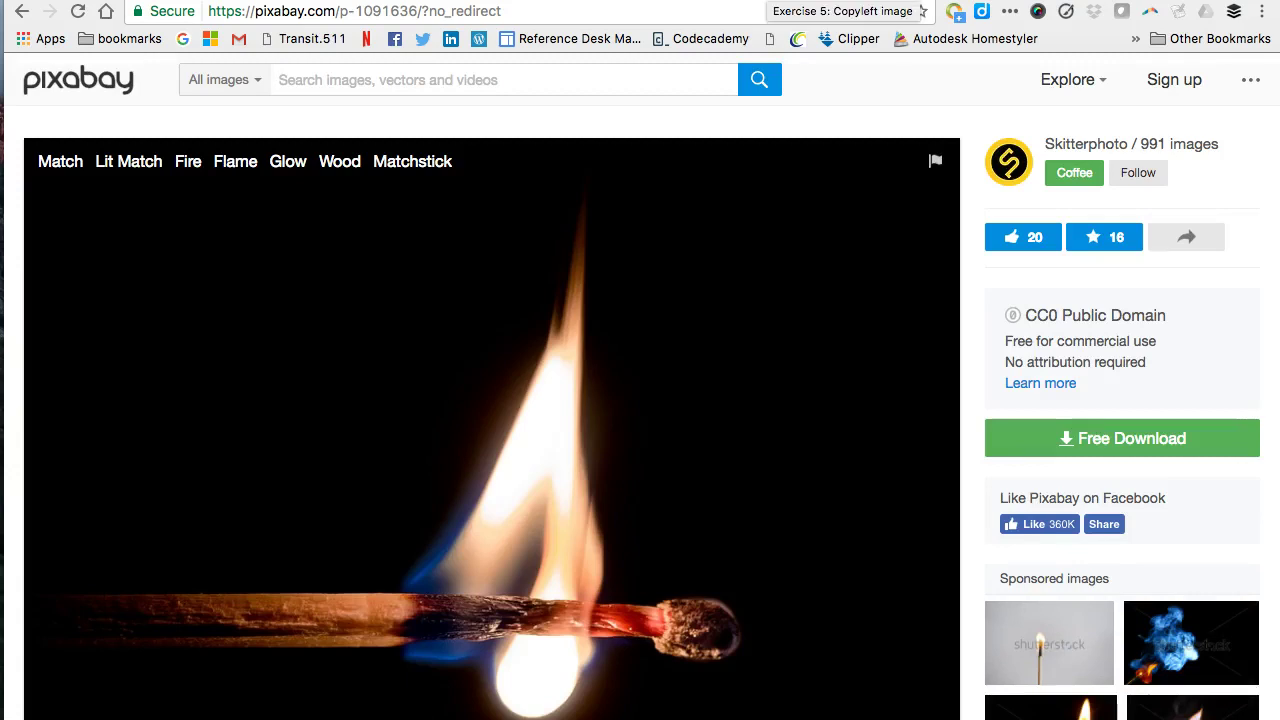
Insert a 'Link' after 'Citation details.' pointing to the Pixabay photo page
{"action": "key", "text": "ctrl+shift+Tab"}
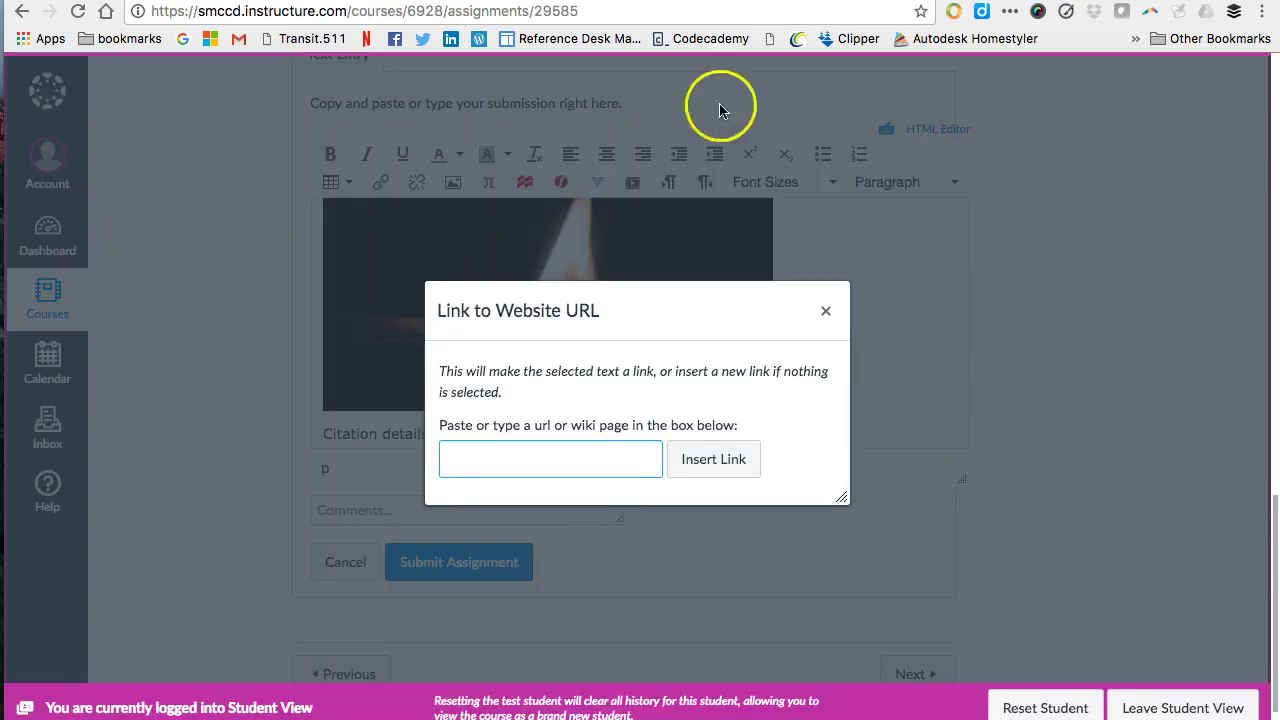
{"action": "left_click", "coordinate": [499, 463]}
{"action": "key", "text": "super+v"}
{"action": "left_click", "coordinate": [478, 463]}
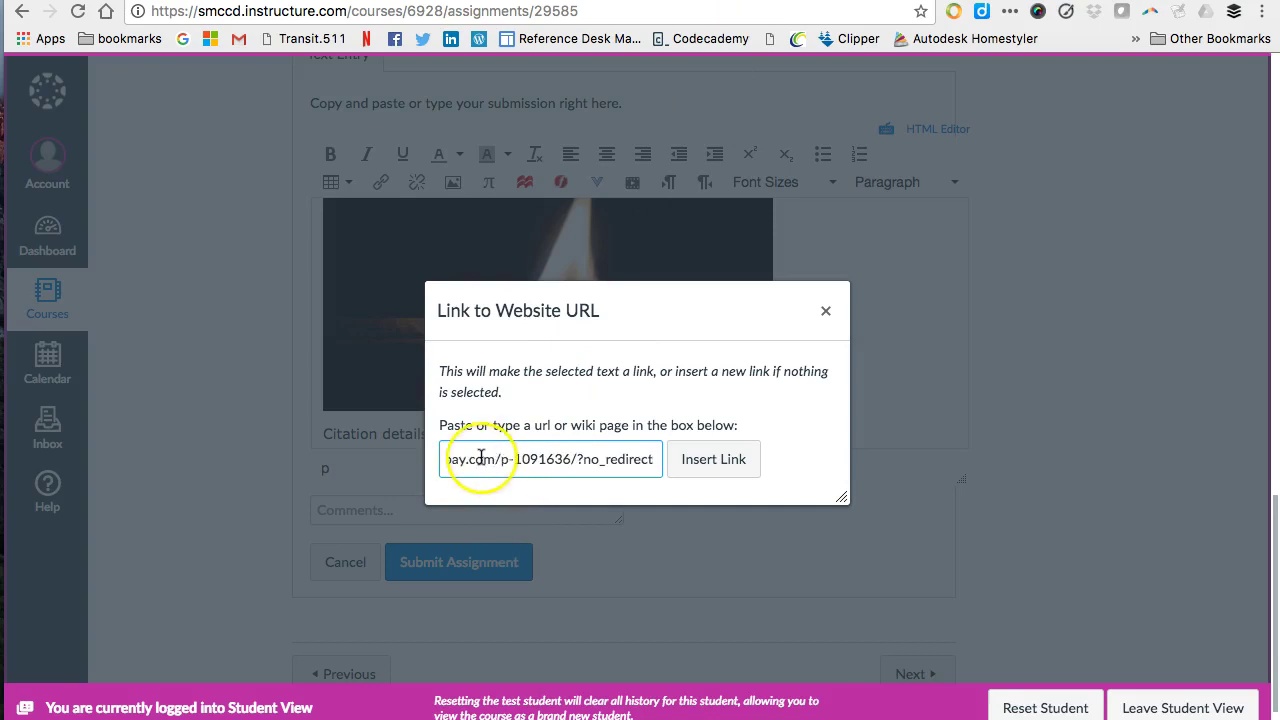
{"action": "left_click", "coordinate": [454, 325]}
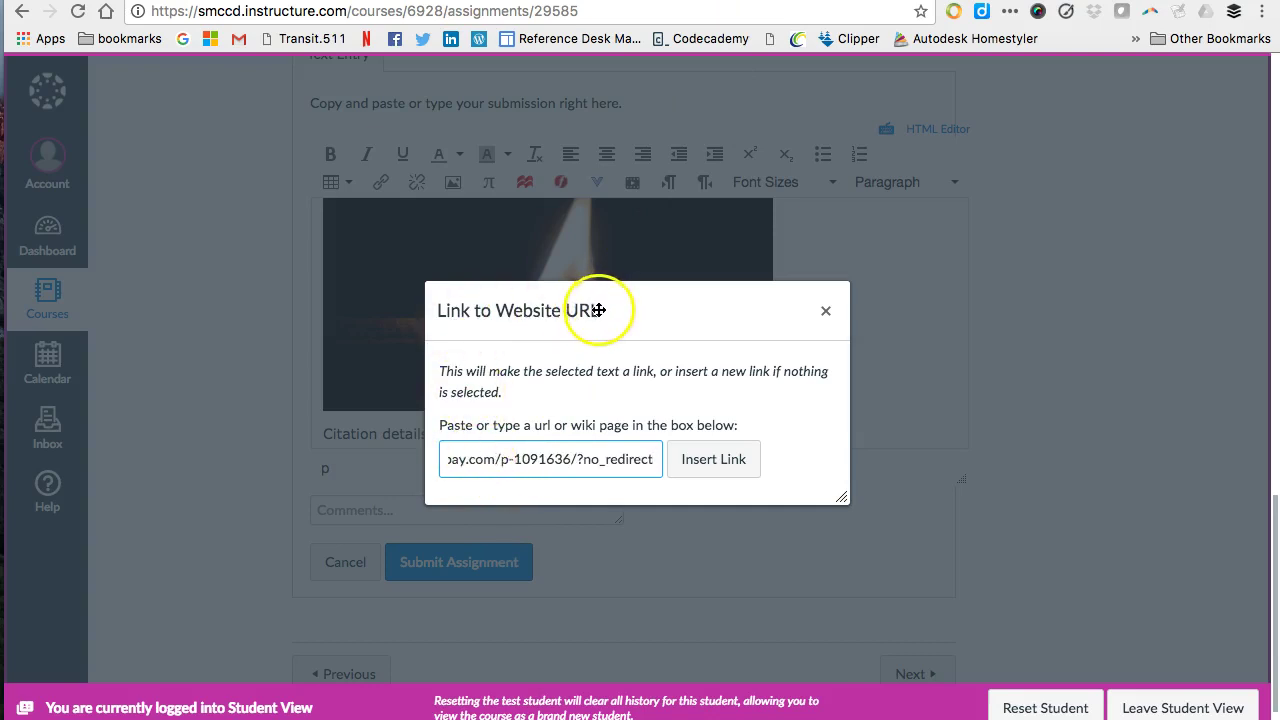
{"action": "left_click", "coordinate": [713, 459]}
{"action": "left_click", "coordinate": [608, 424]}
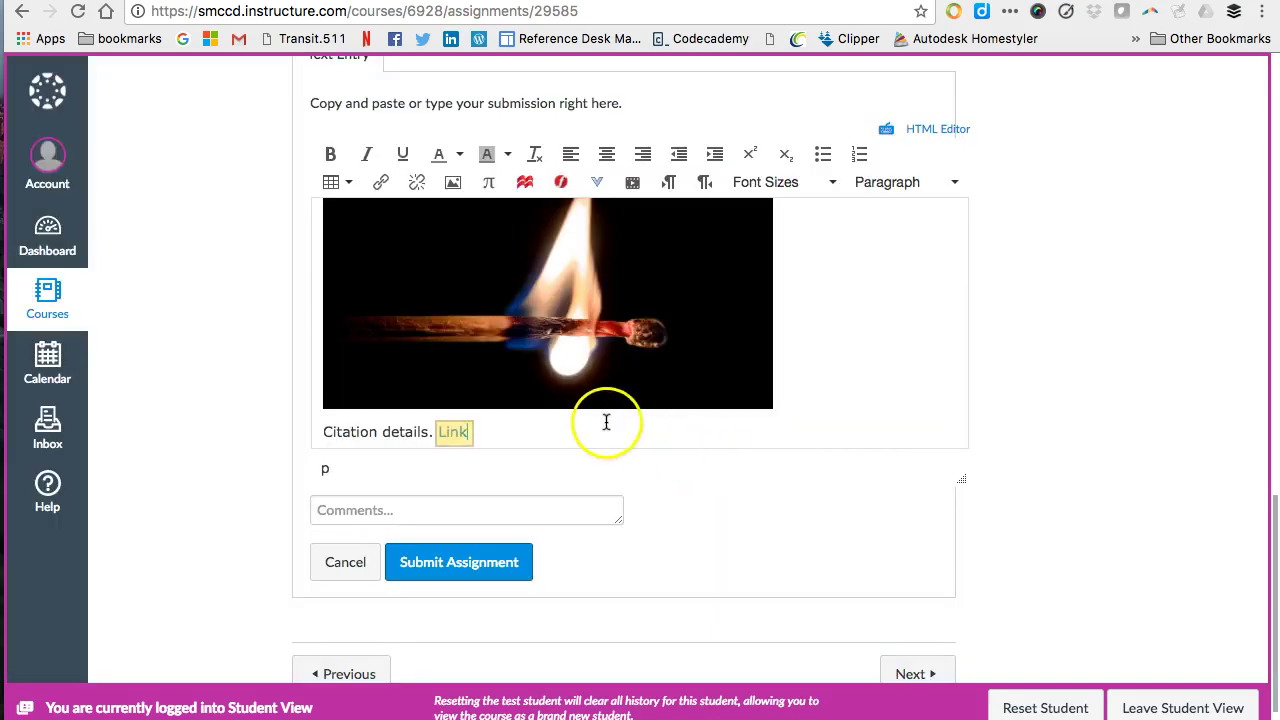
{"action": "left_click", "coordinate": [494, 431]}
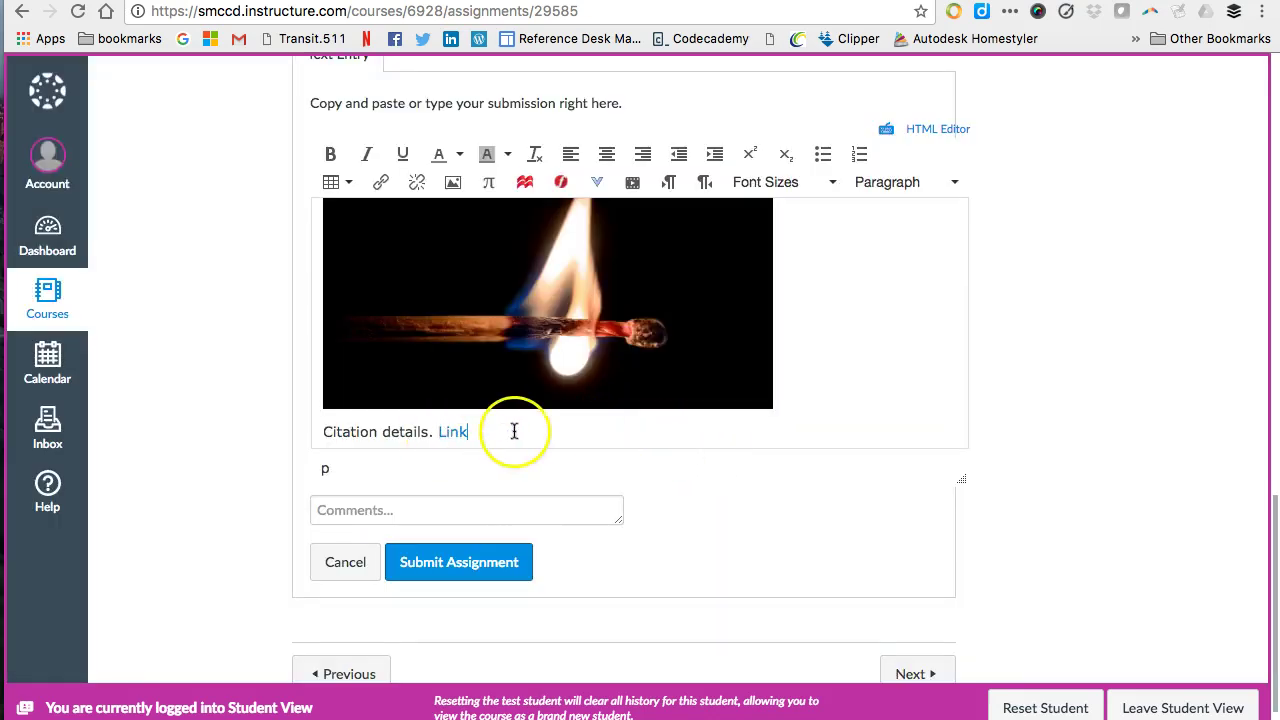
{"action": "key", "text": "ctrl+v"}
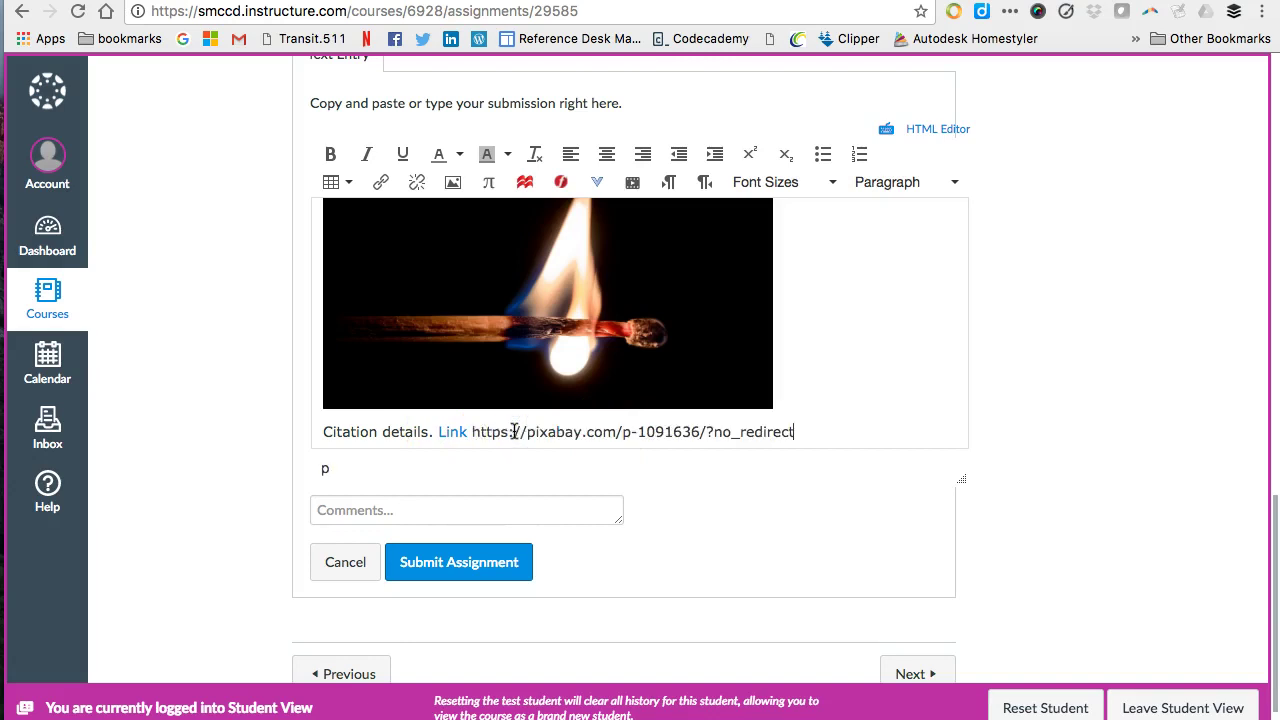
{"action": "left_click", "coordinate": [472, 432]}
{"action": "left_click_drag", "start_coordinate": [472, 432], "coordinate": [818, 430]}
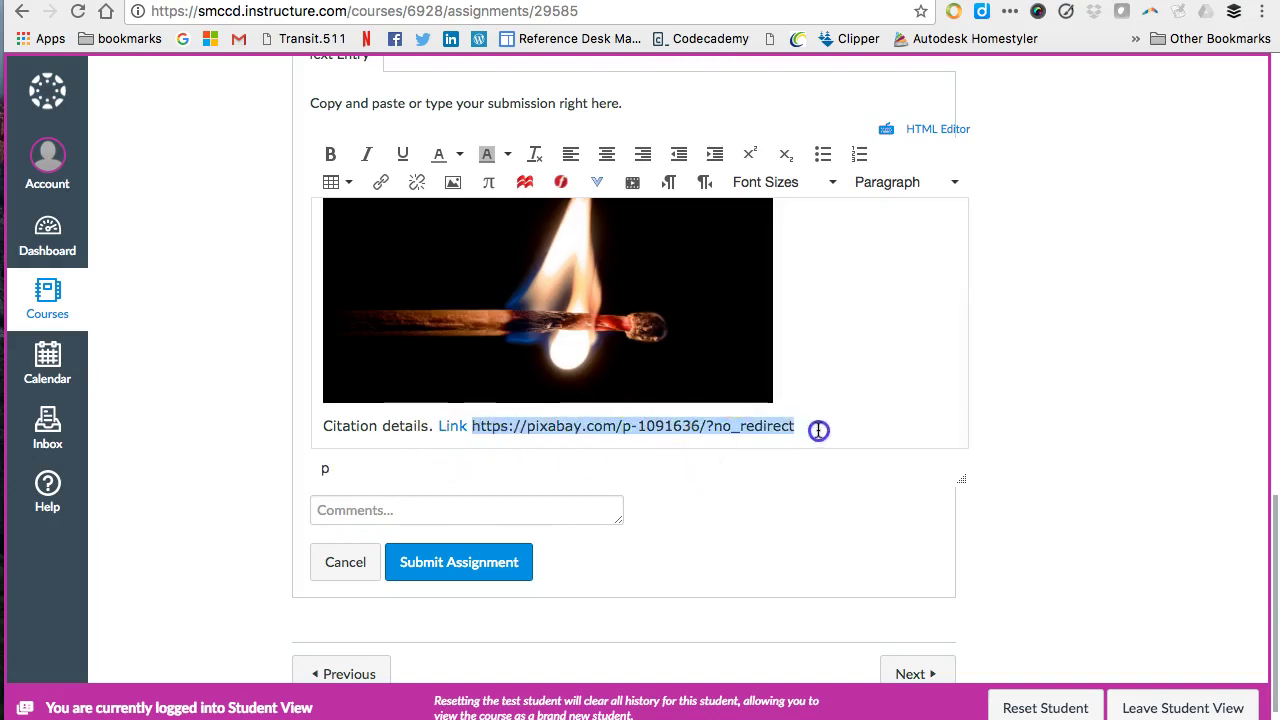
{"action": "left_click", "coordinate": [384, 186]}
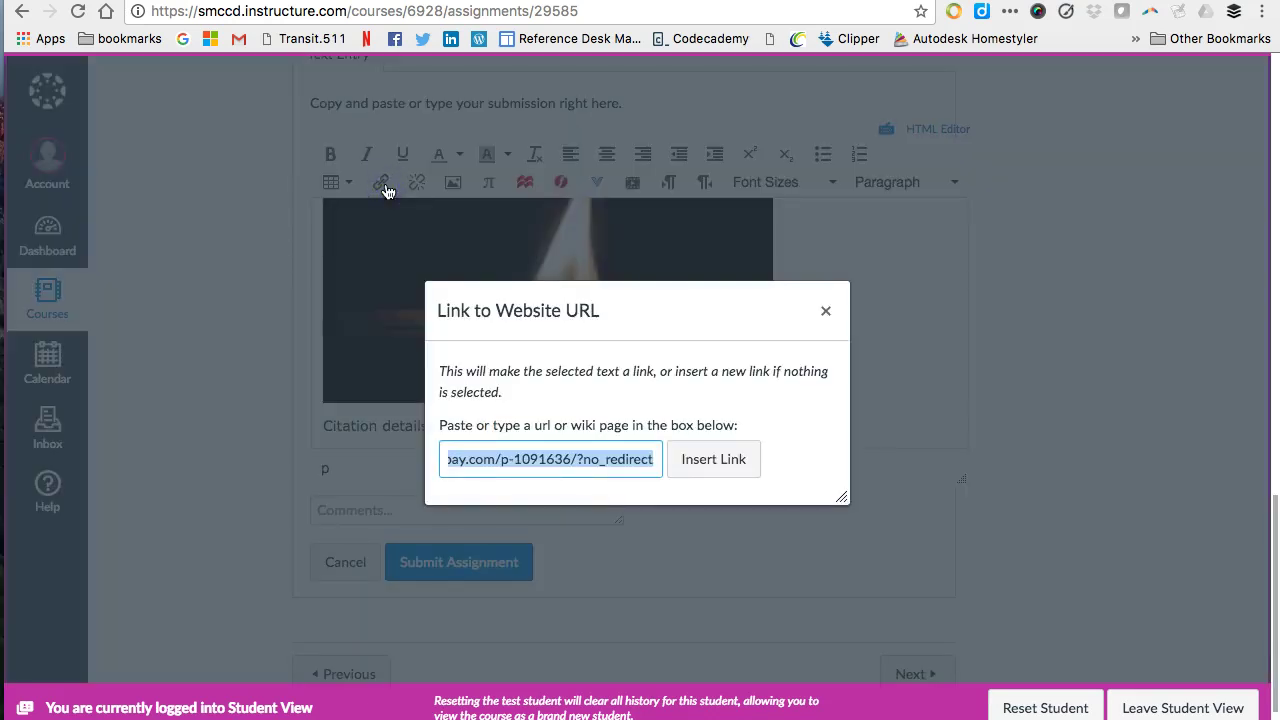
{"action": "left_click", "coordinate": [730, 463]}
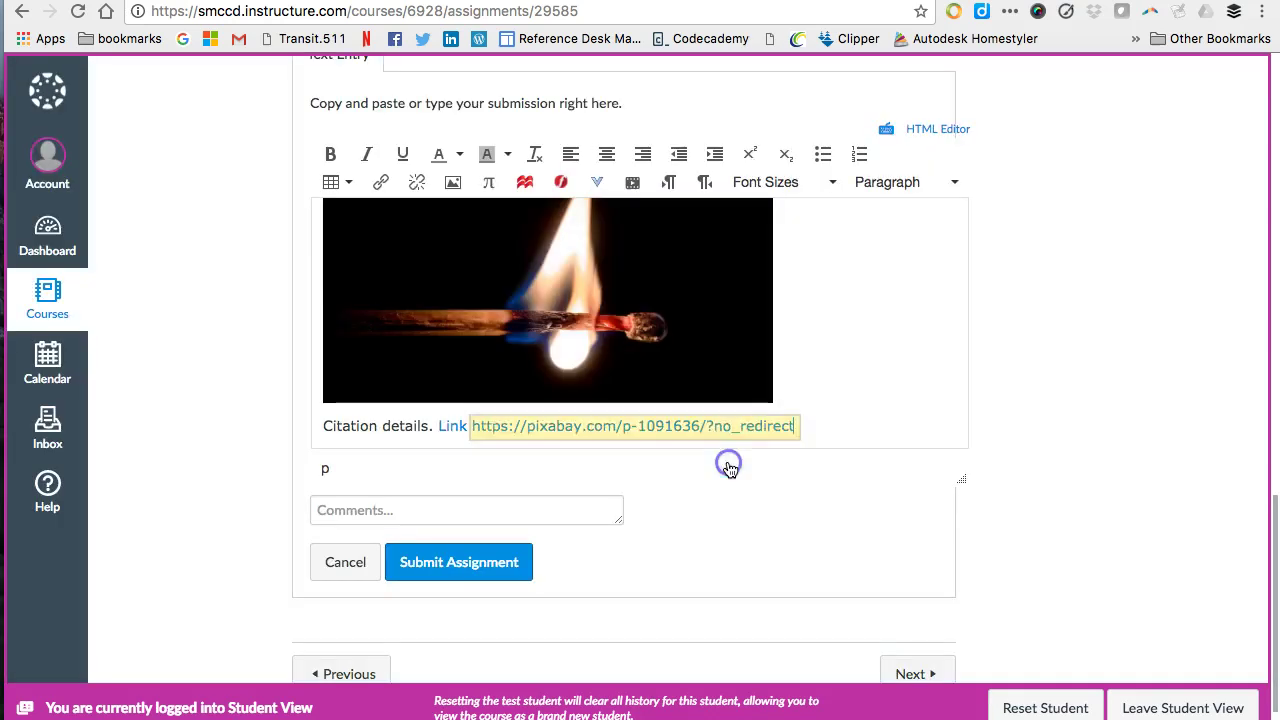
{"action": "left_click", "coordinate": [877, 428]}
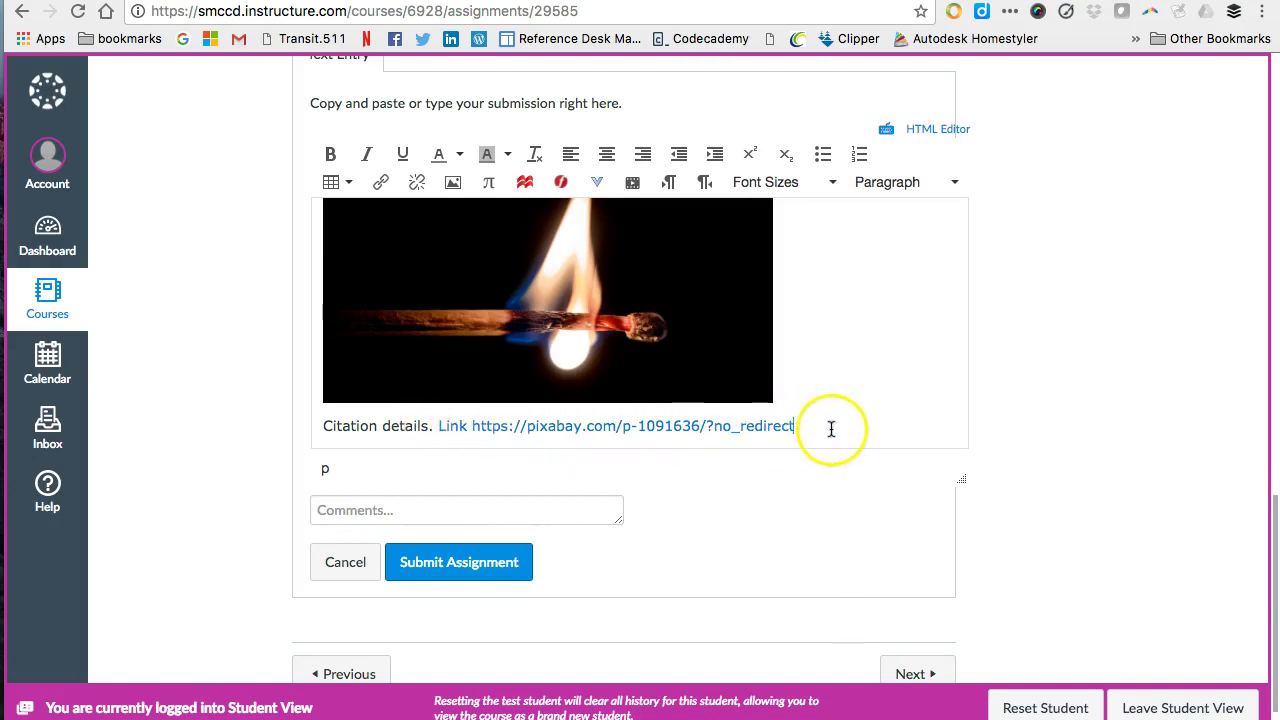
Attach the comment 'Type your comments here.' and submit Exercise 5
{"action": "scroll", "coordinate": [757, 492], "scroll_direction": "down", "scroll_amount": 1}
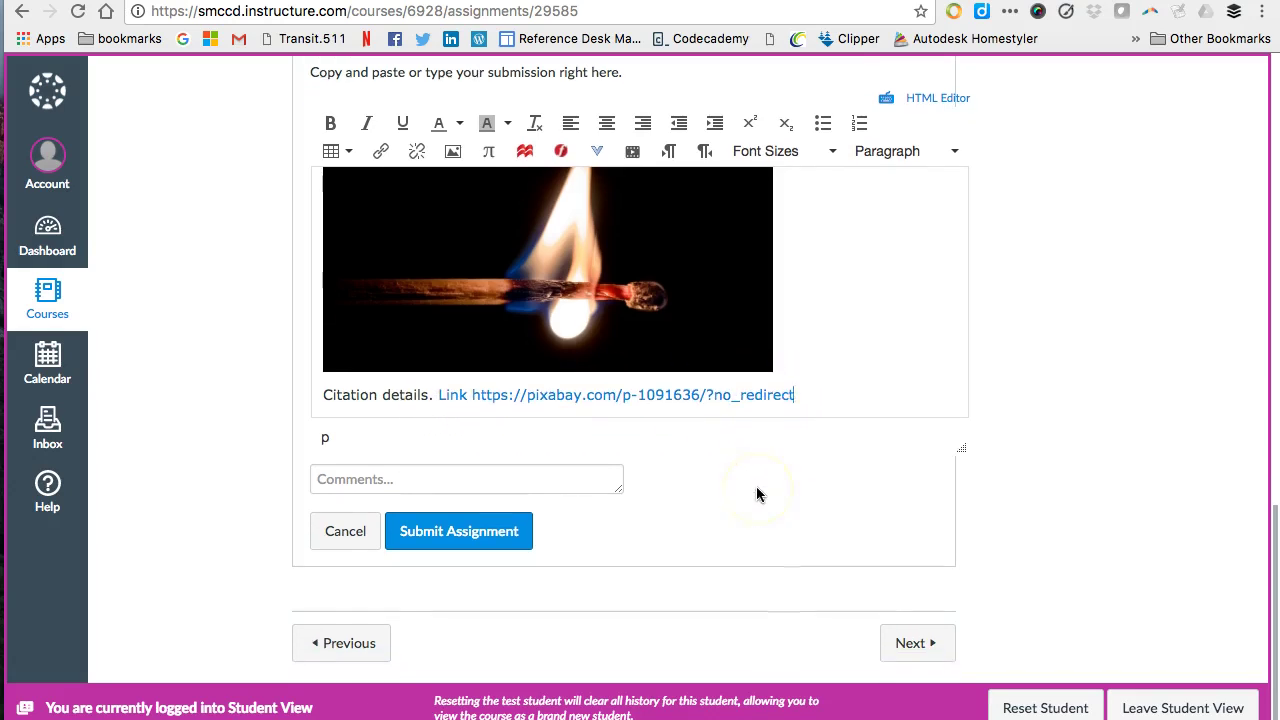
{"action": "scroll", "coordinate": [757, 492], "scroll_direction": "up", "scroll_amount": 3}
{"action": "scroll", "coordinate": [756, 494], "scroll_direction": "down", "scroll_amount": 2}
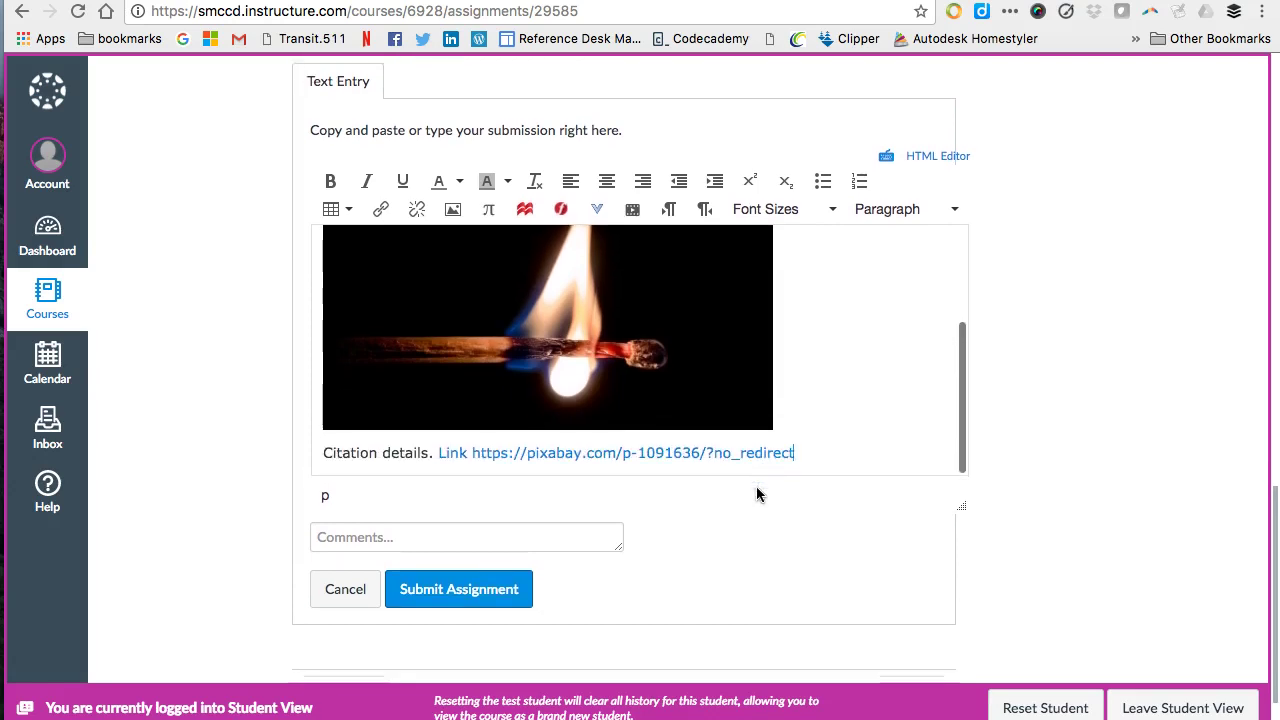
{"action": "left_click", "coordinate": [463, 537]}
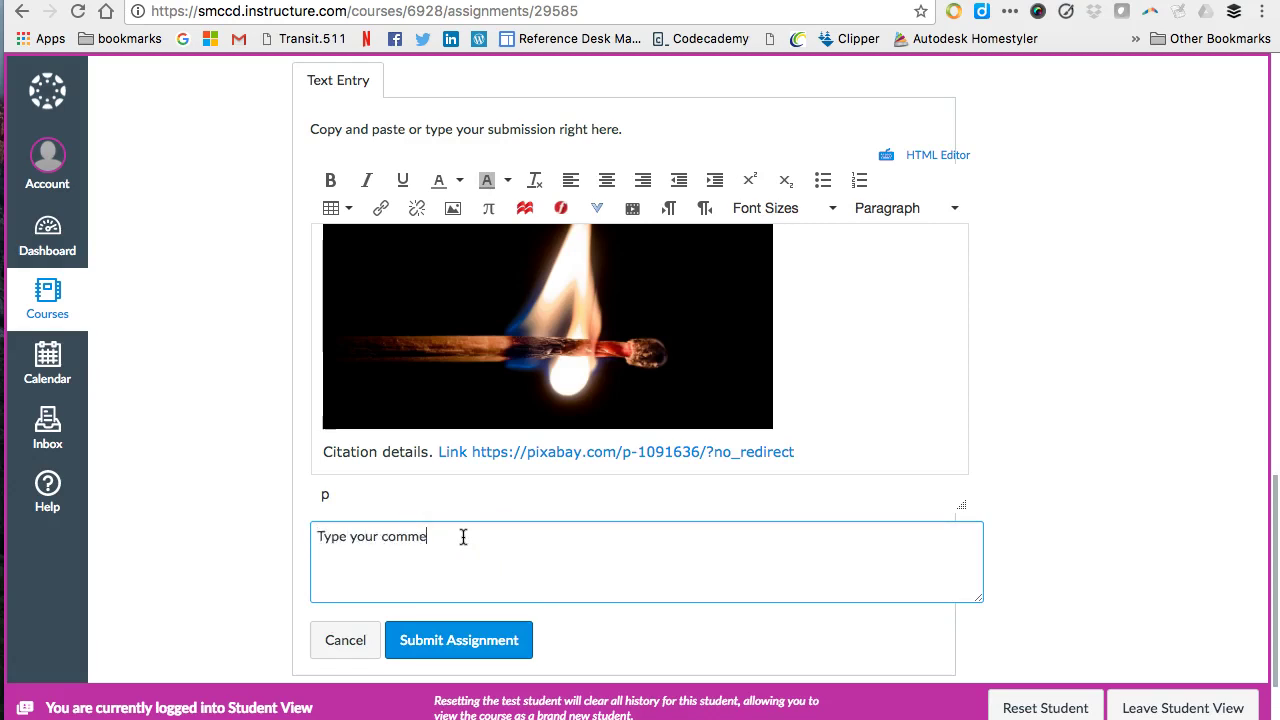
{"action": "left_click", "coordinate": [457, 640]}
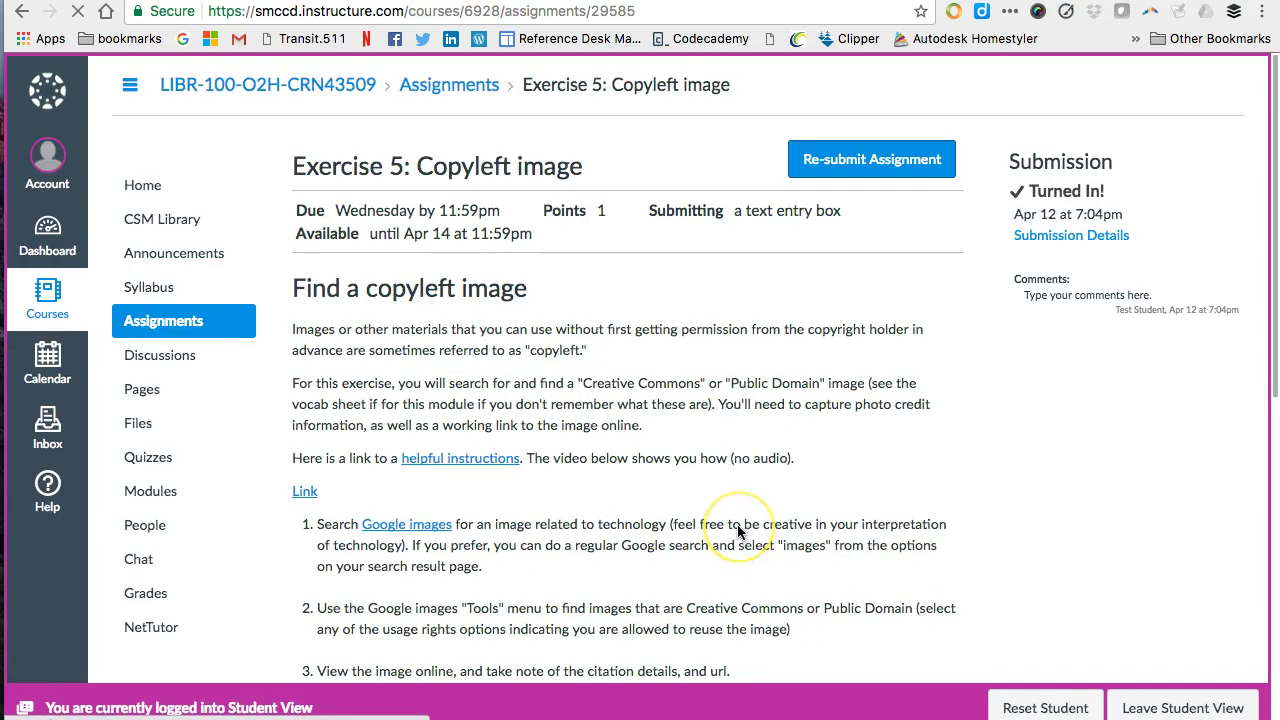
Verify 'Exercise 5: Copyleft image' shows as turned in, then start a fresh re-submission form
{"action": "scroll", "coordinate": [737, 524], "scroll_direction": "down", "scroll_amount": 15}
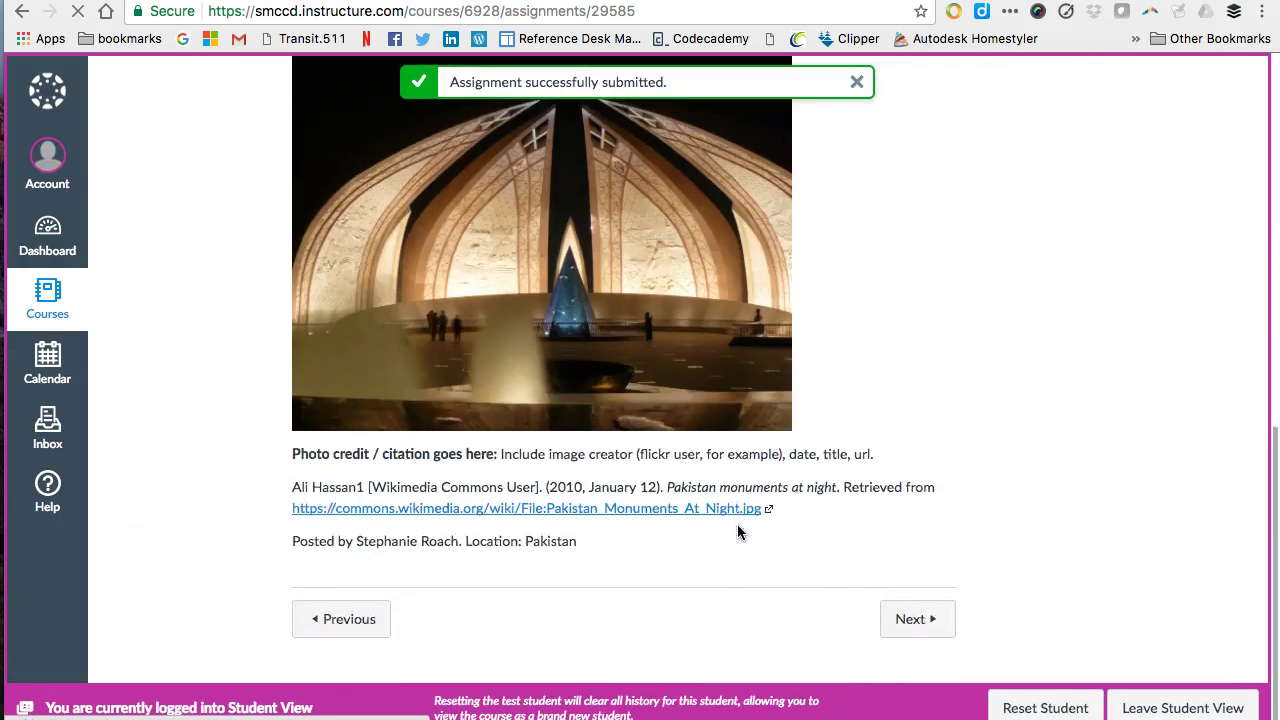
{"action": "scroll", "coordinate": [737, 524], "scroll_direction": "up", "scroll_amount": 15}
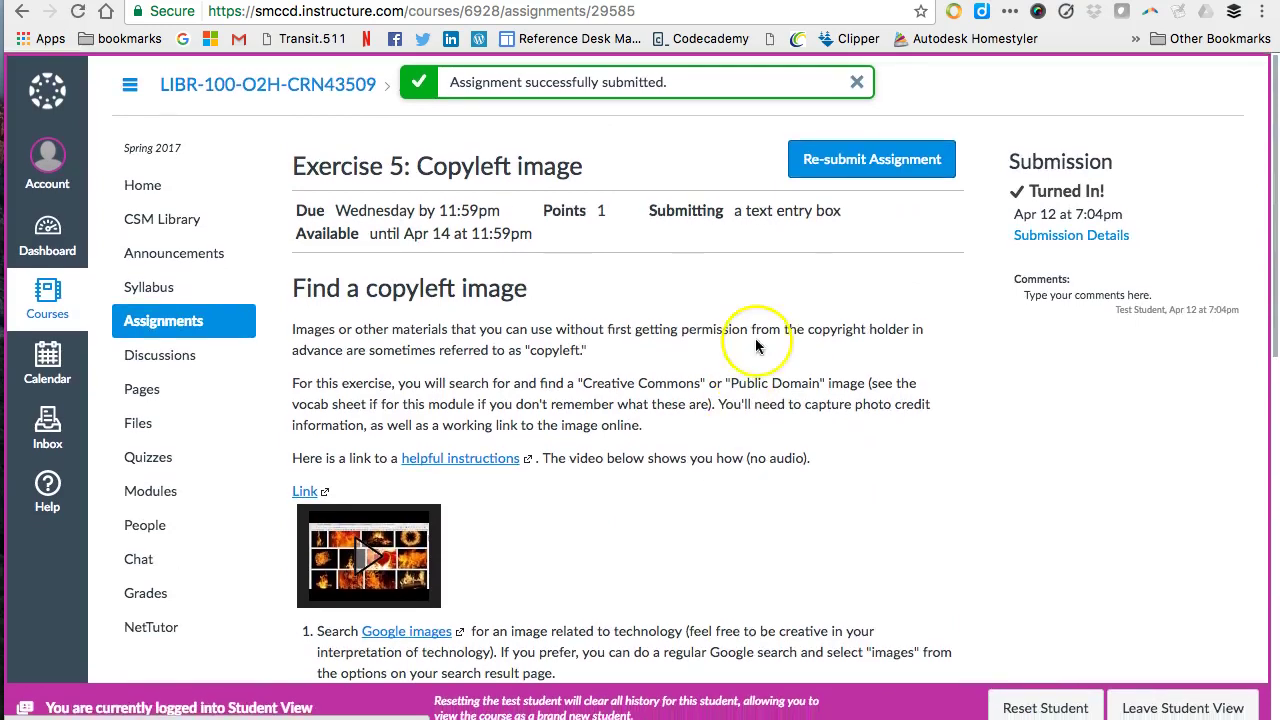
{"action": "left_click", "coordinate": [886, 178]}
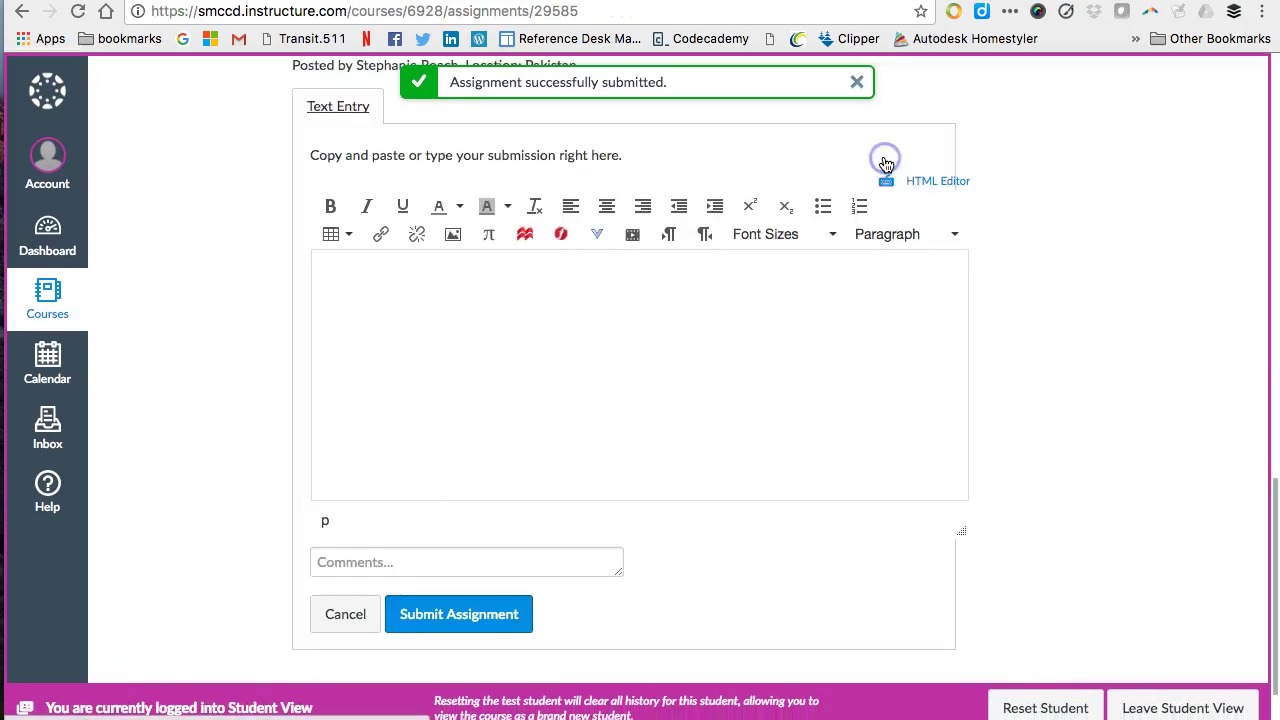
{"action": "scroll", "coordinate": [1045, 405], "scroll_direction": "up", "scroll_amount": 5}
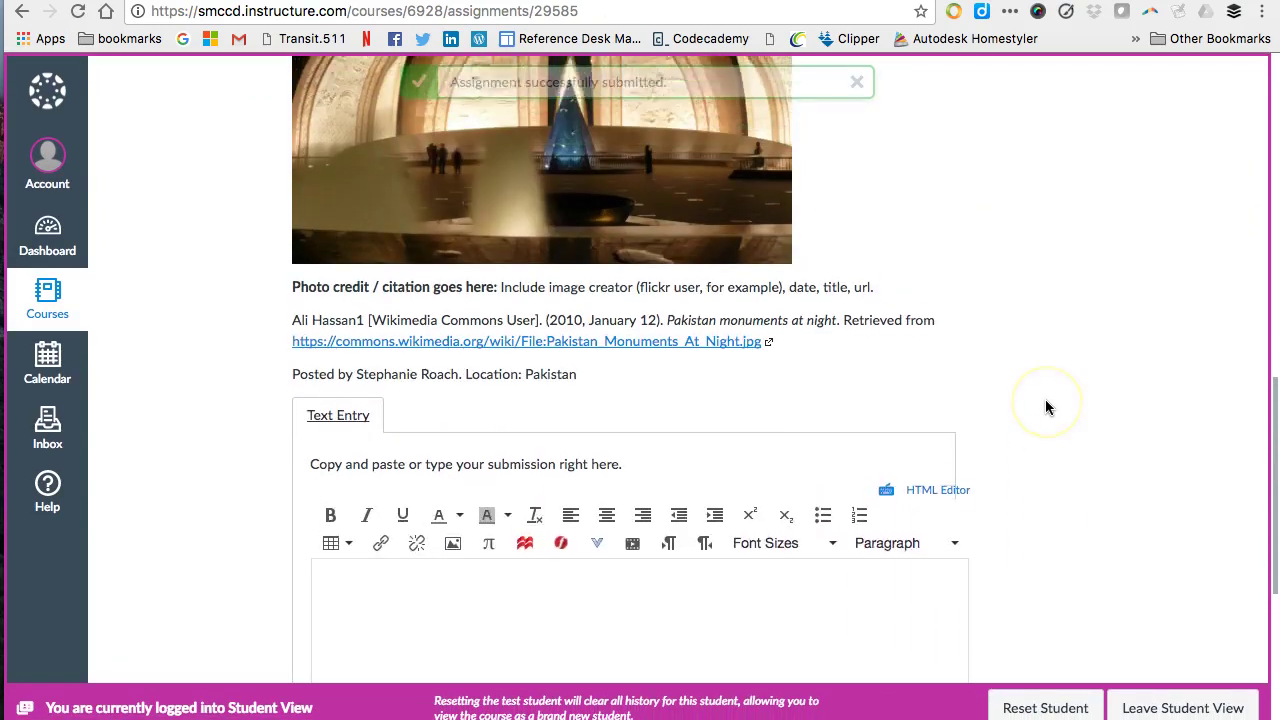
{"action": "scroll", "coordinate": [1045, 402], "scroll_direction": "down", "scroll_amount": 5}
{"action": "scroll", "coordinate": [1045, 402], "scroll_direction": "up", "scroll_amount": 15}
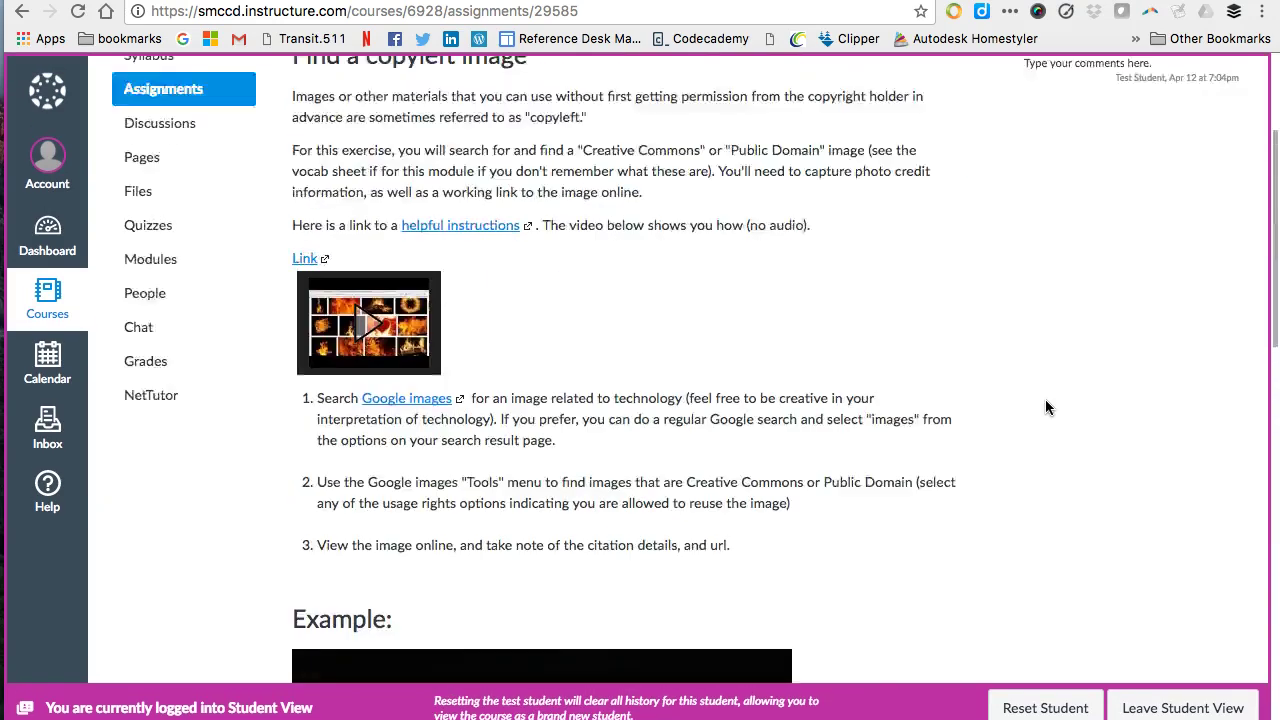